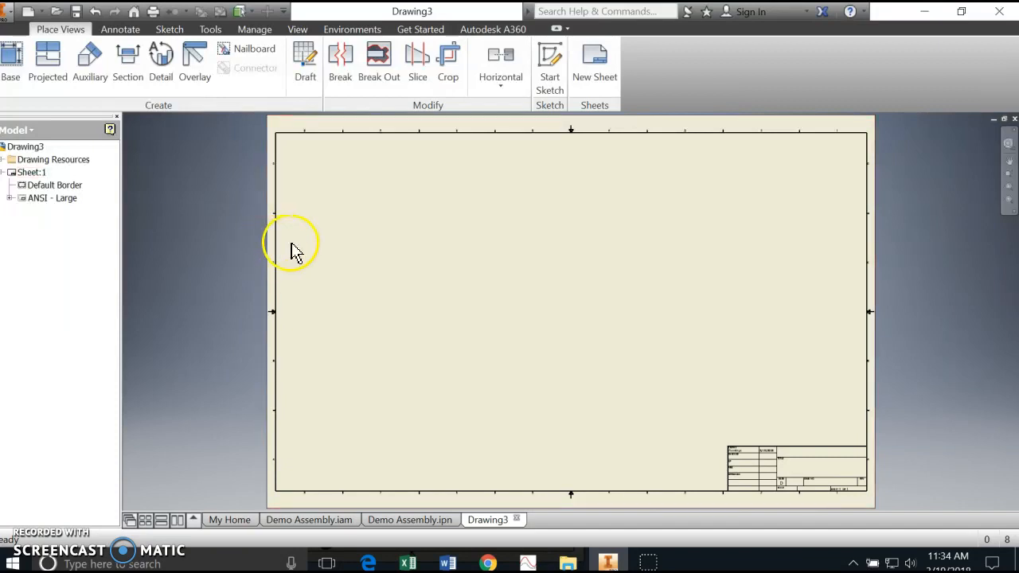
- Change the drawing sheet's size to A4, keeping the landscape orientation
{"action": "right_click", "coordinate": [34, 176]}
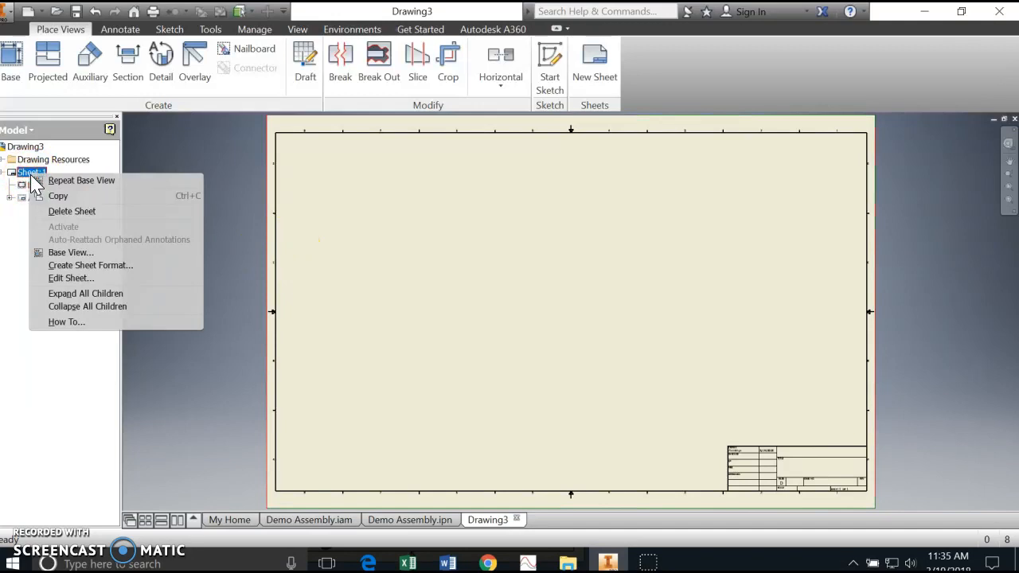
{"action": "left_click", "coordinate": [59, 278]}
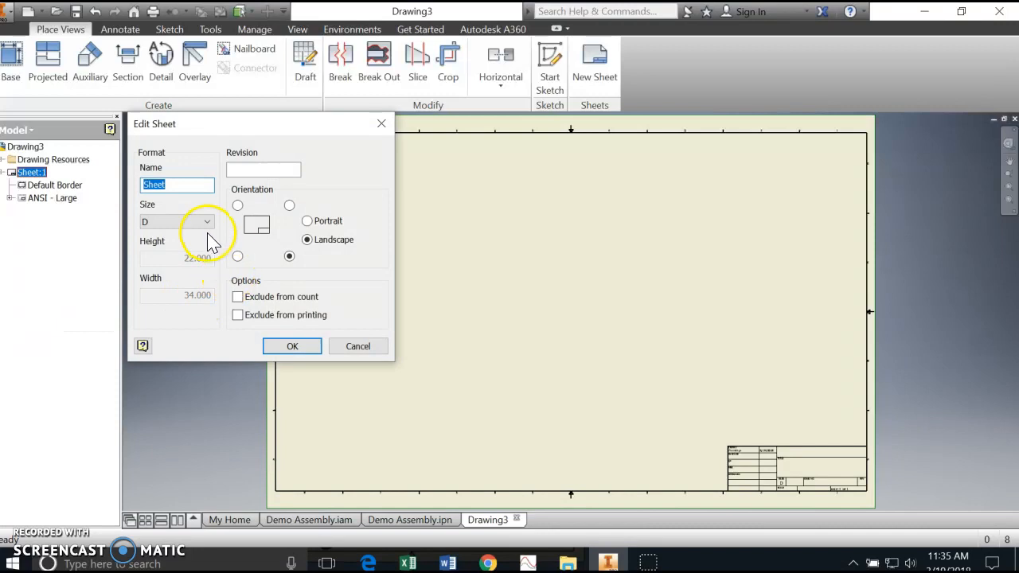
{"action": "left_click", "coordinate": [208, 223]}
{"action": "left_click", "coordinate": [165, 312]}
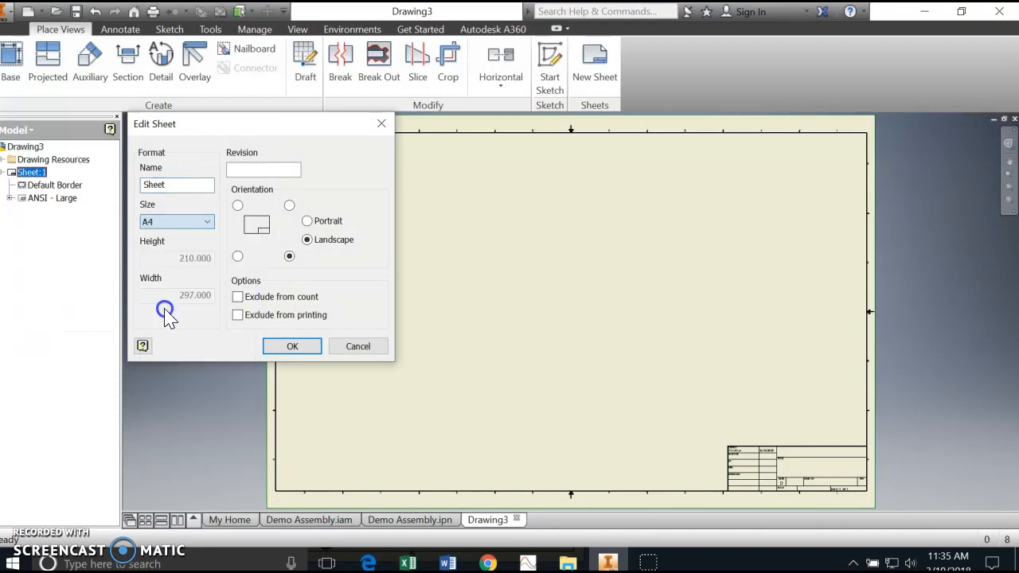
{"action": "left_click", "coordinate": [288, 346]}
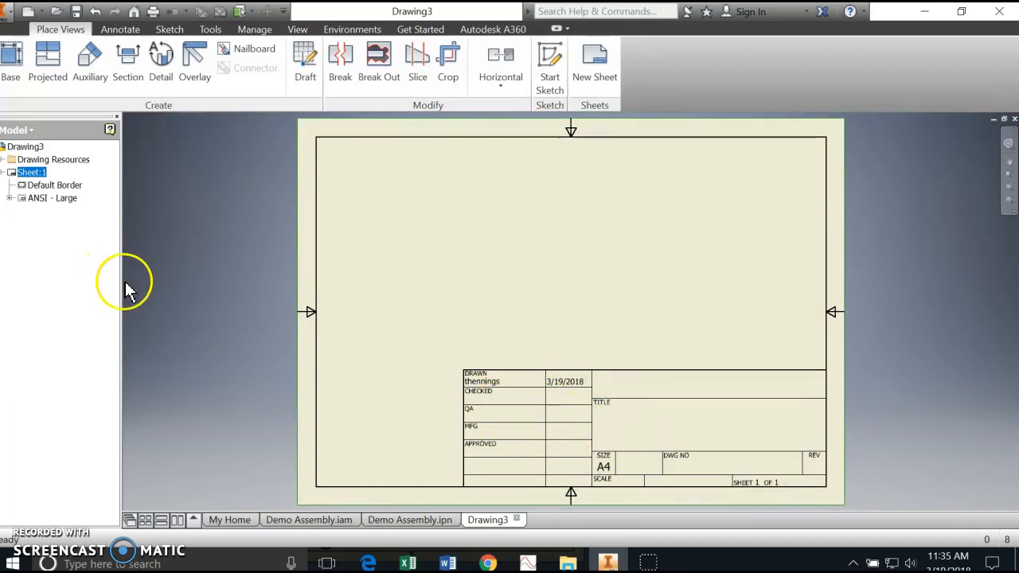
- Delete the ANSI - Large title block from the sheet
{"action": "left_click", "coordinate": [36, 198]}
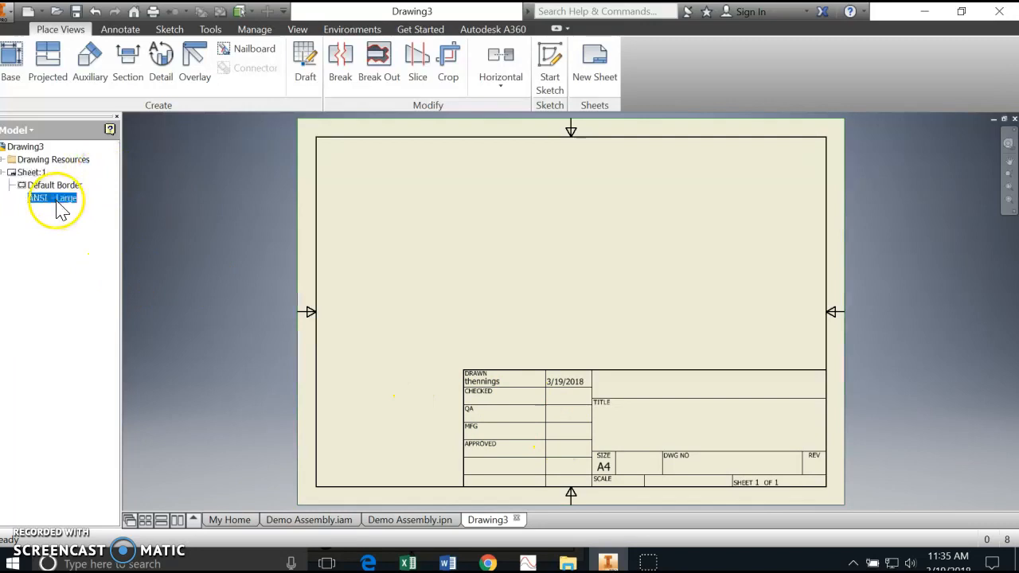
{"action": "right_click", "coordinate": [55, 200]}
{"action": "left_click", "coordinate": [92, 221]}
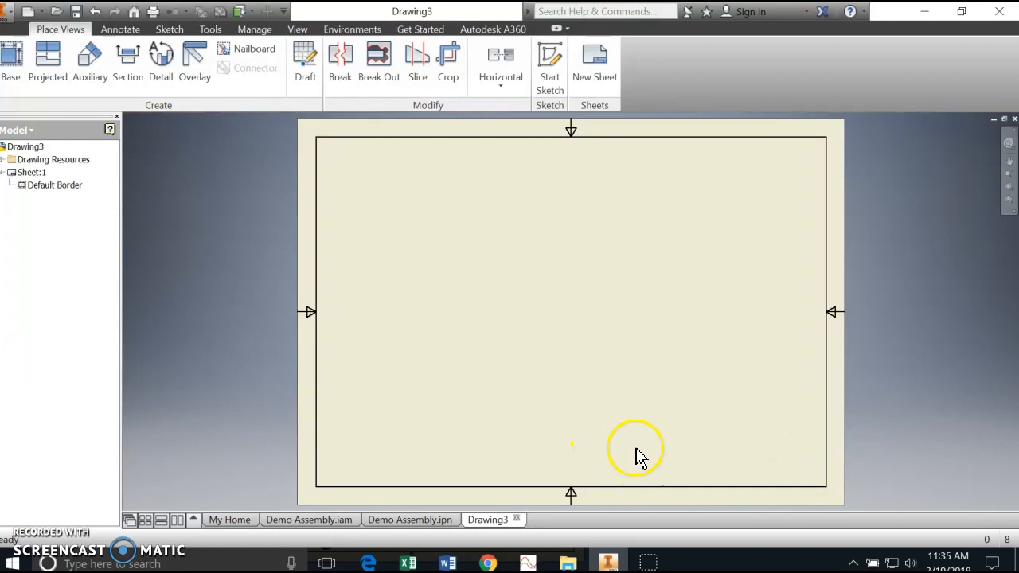
- Place a base view of the Demo Assembly.ipn presentation, using Explosion1 with trails shown, in the middle of the sheet
{"action": "left_click", "coordinate": [11, 60]}
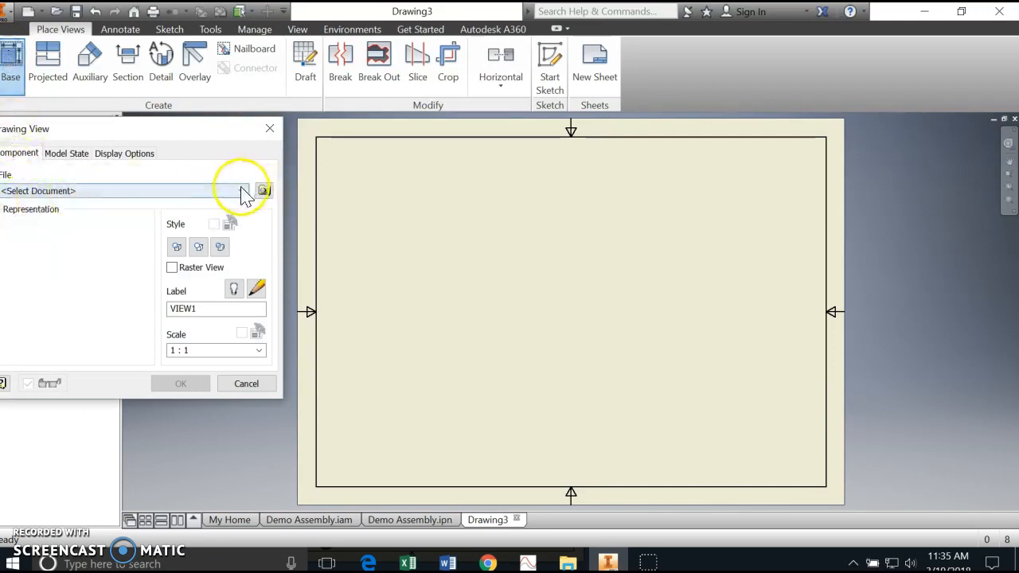
{"action": "left_click", "coordinate": [243, 192]}
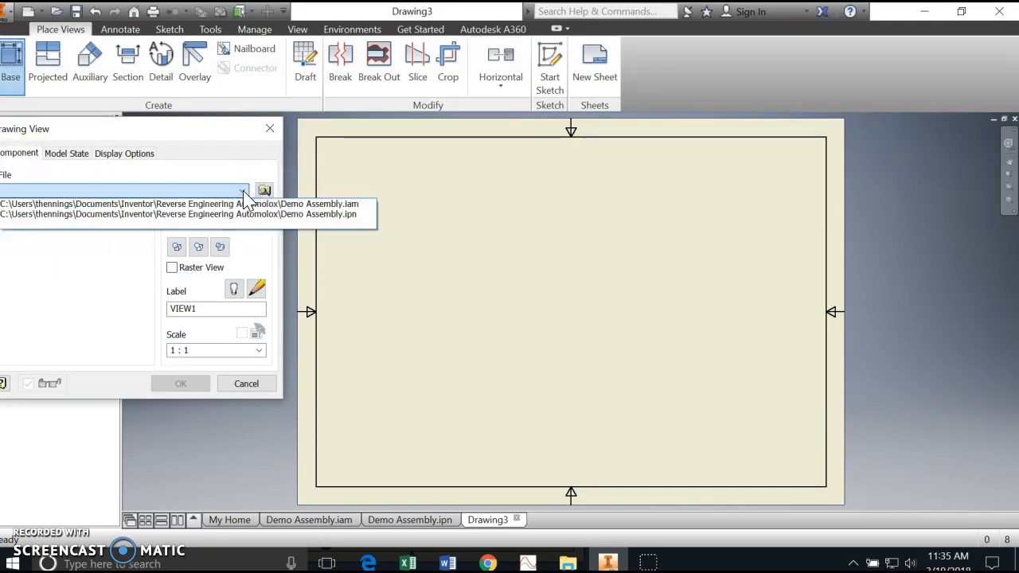
{"action": "left_click", "coordinate": [352, 215]}
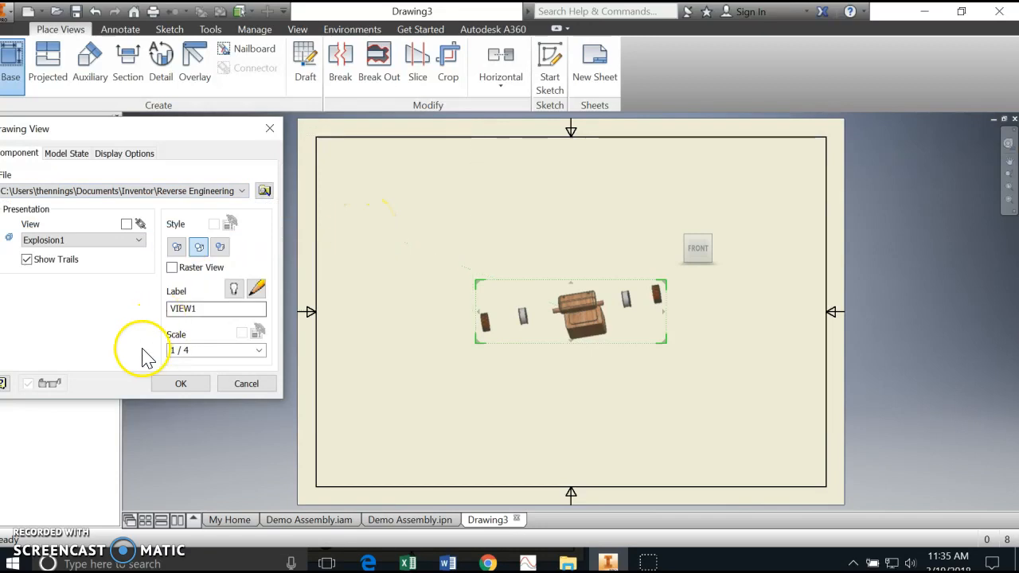
{"action": "left_click", "coordinate": [181, 383]}
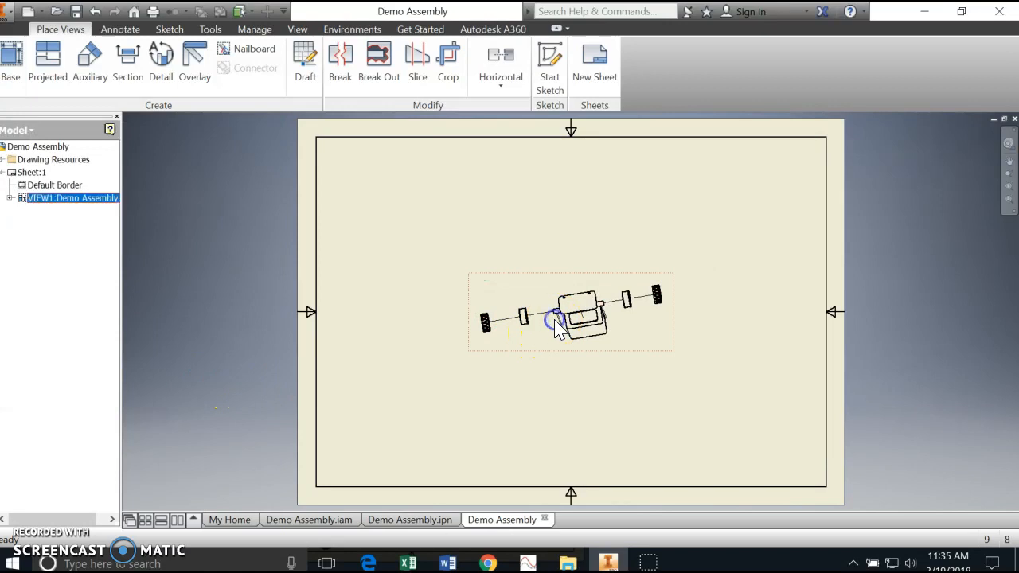
- Try to reorient the exploded base view to an isometric orientation
{"action": "right_click", "coordinate": [611, 275]}
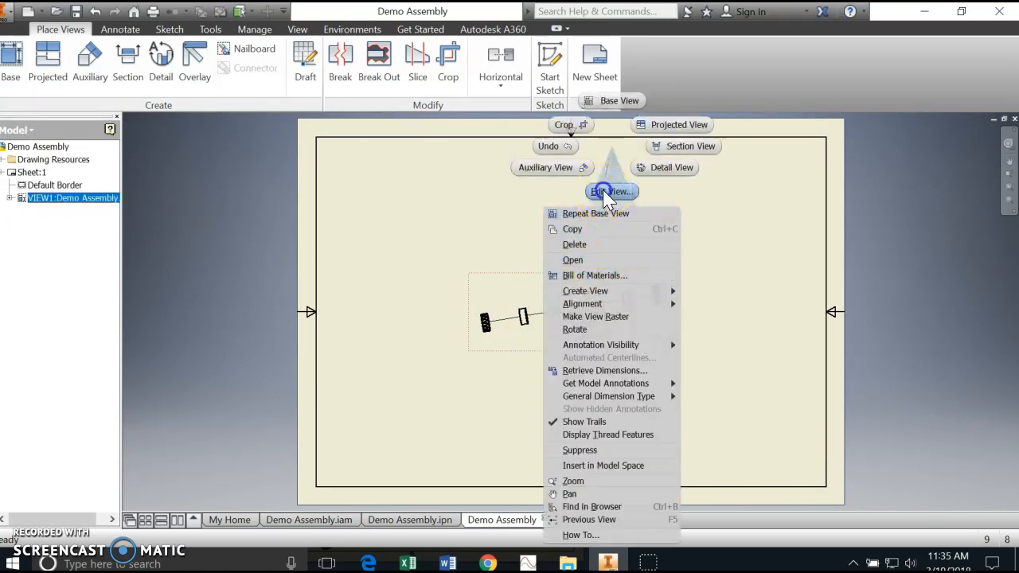
{"action": "left_click", "coordinate": [608, 193]}
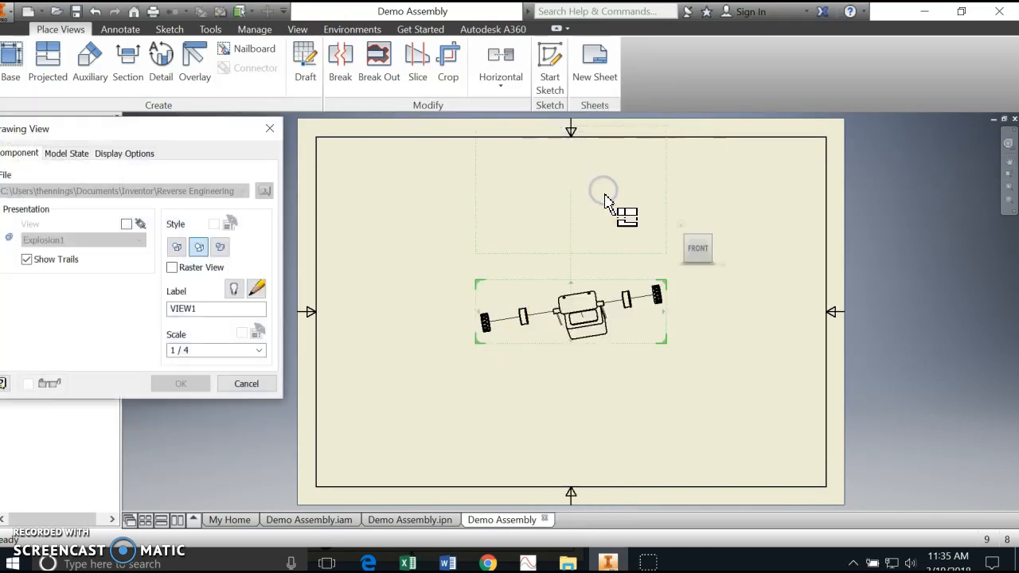
{"action": "left_click", "coordinate": [681, 226]}
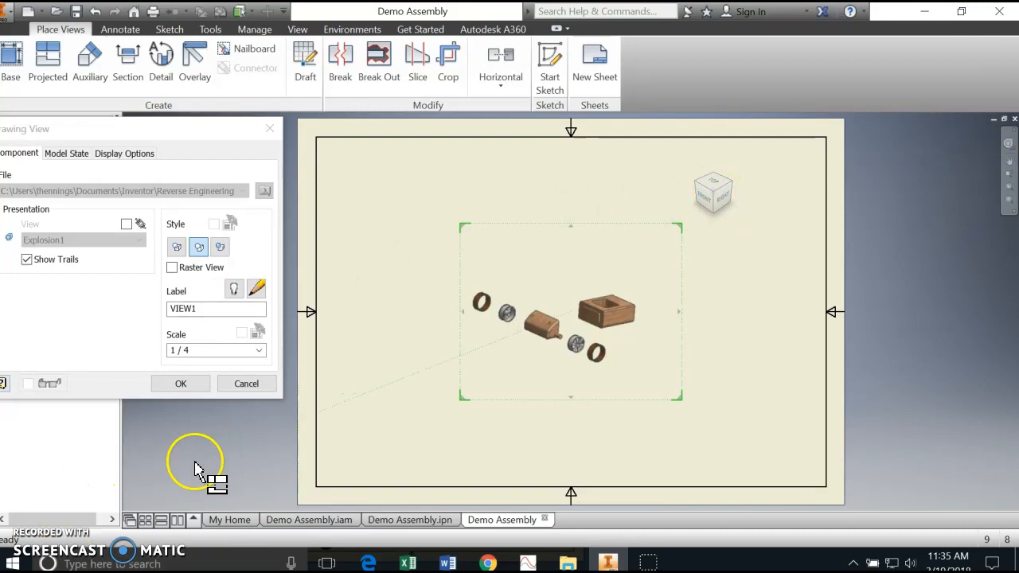
{"action": "key", "text": "Return"}
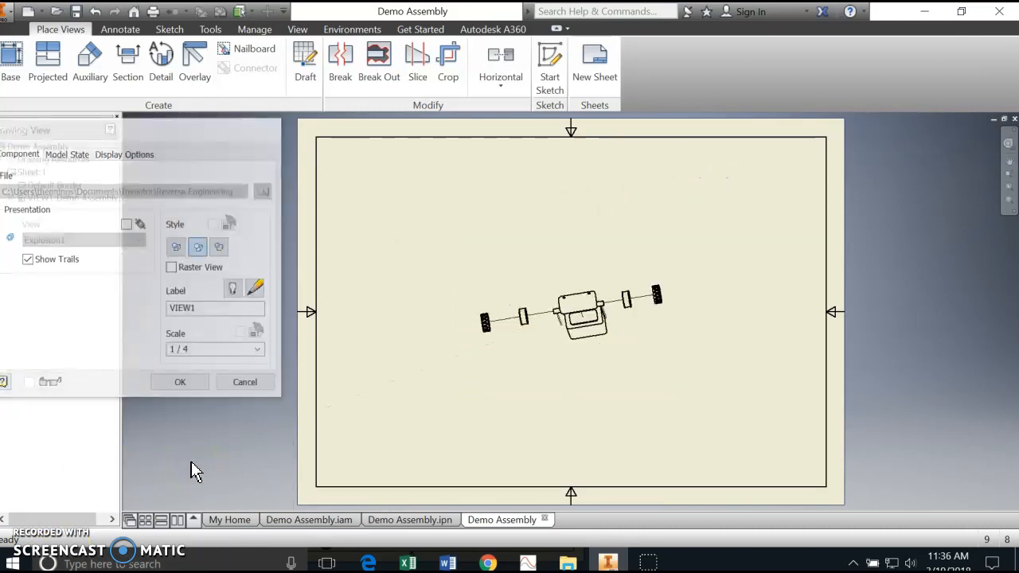
- Edit the exploded base view to show the assembly isometrically from its front, top and right corner
{"action": "left_click", "coordinate": [596, 333]}
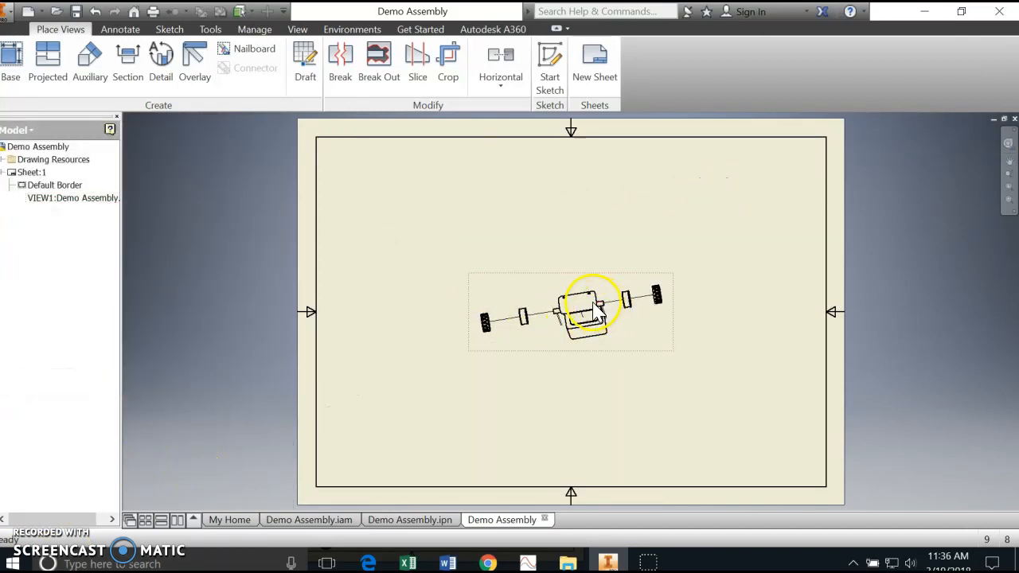
{"action": "right_click", "coordinate": [590, 299]}
{"action": "left_click", "coordinate": [576, 193]}
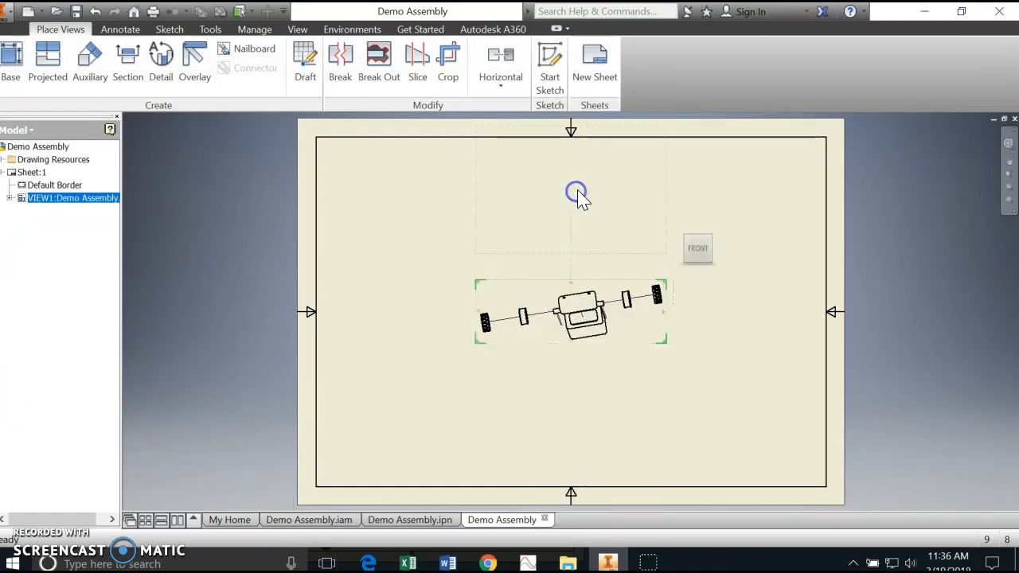
{"action": "left_click", "coordinate": [682, 223]}
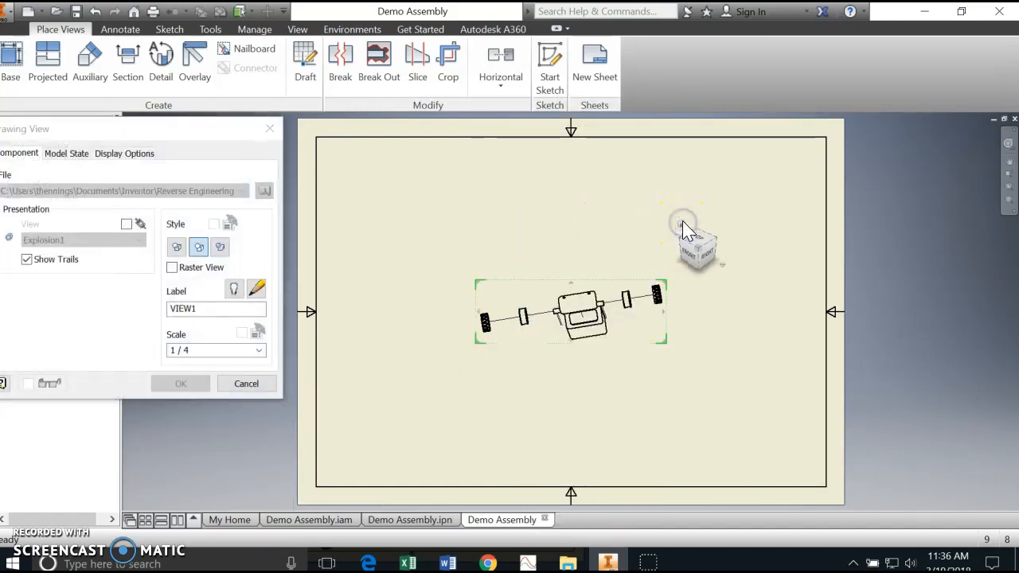
{"action": "left_click", "coordinate": [184, 385]}
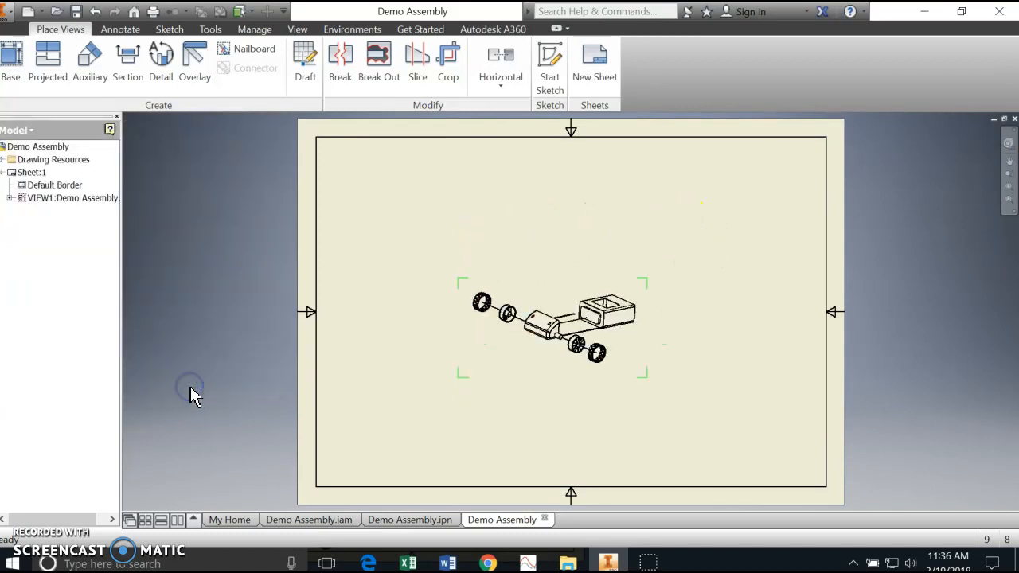
- Set the exploded view's scale to 1 / 1.5
{"action": "left_click", "coordinate": [576, 284]}
{"action": "right_click", "coordinate": [583, 287]}
{"action": "left_click", "coordinate": [573, 232]}
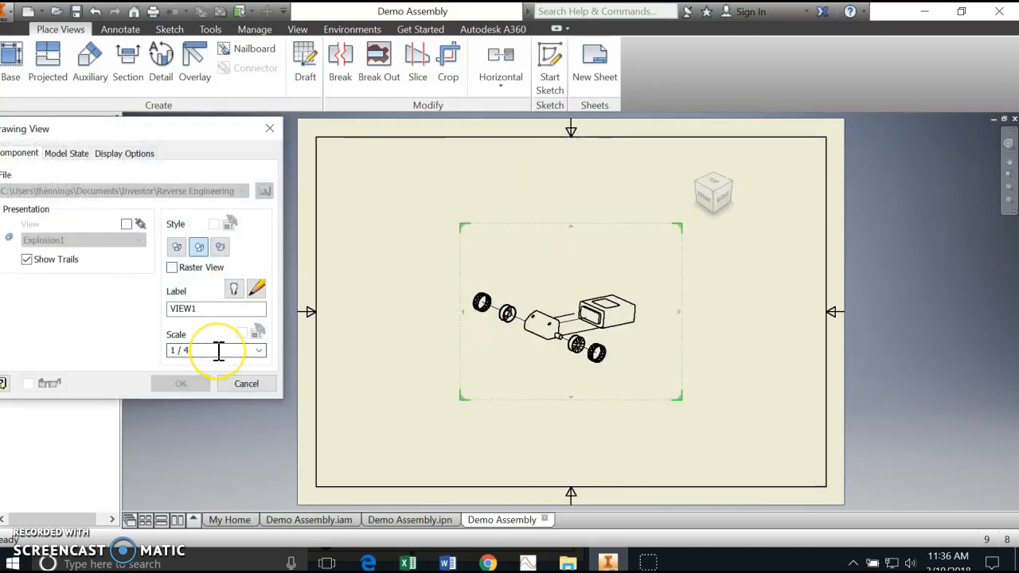
{"action": "left_click", "coordinate": [259, 351]}
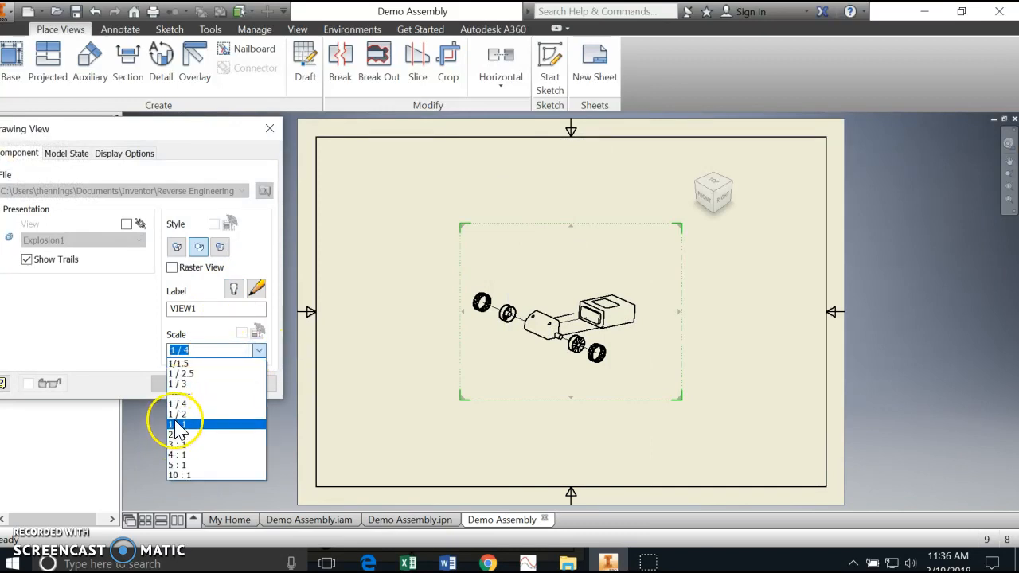
{"action": "left_click", "coordinate": [176, 415]}
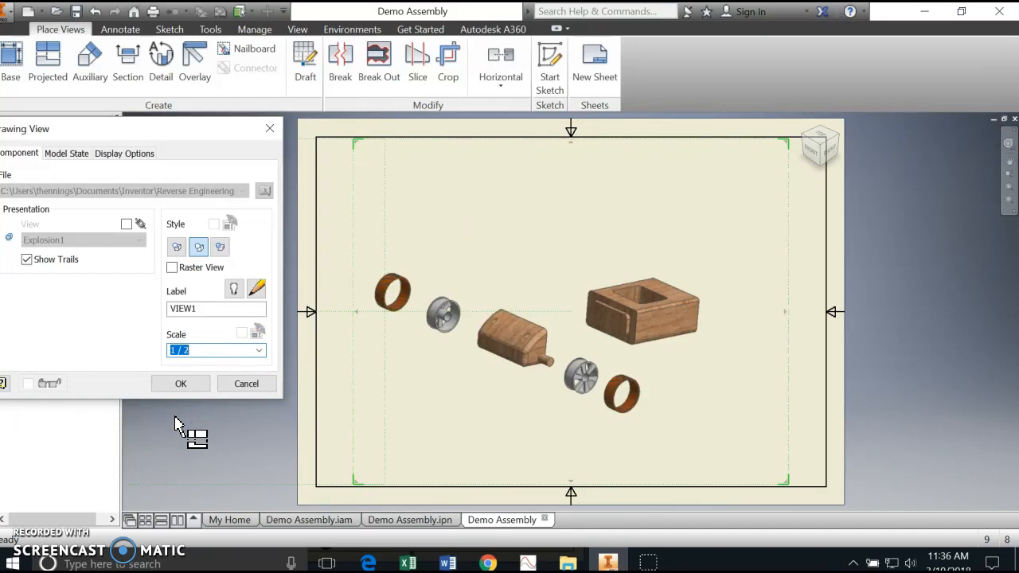
{"action": "left_click", "coordinate": [213, 349]}
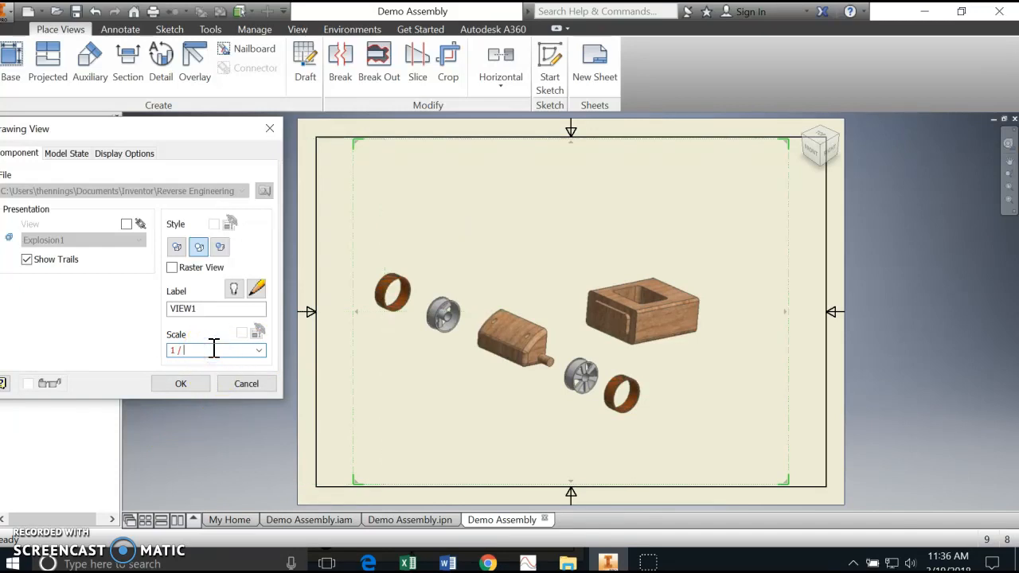
{"action": "type", "text": "1.5"}
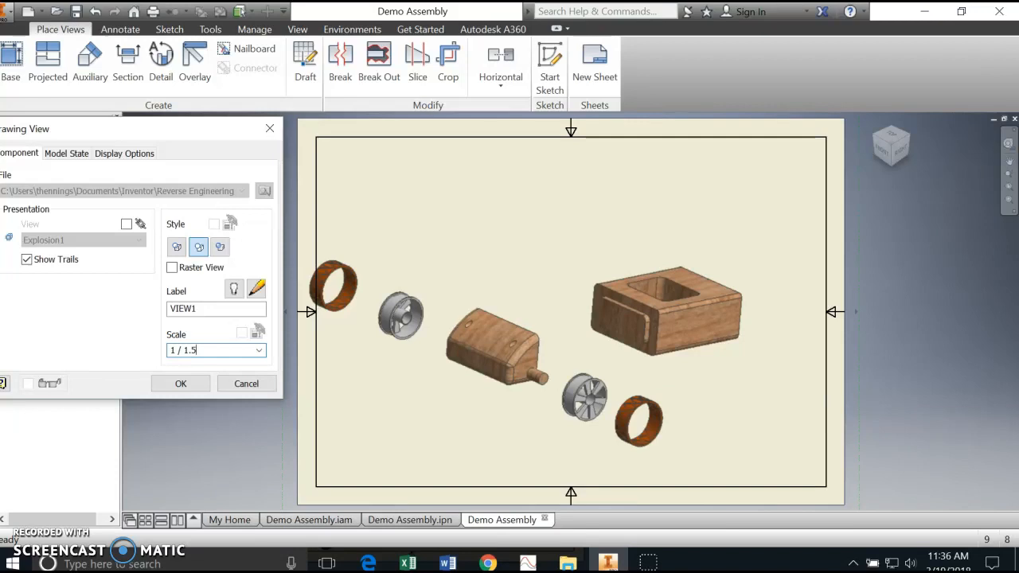
{"action": "left_click", "coordinate": [191, 384]}
- Move the enlarged exploded view so that all its parts lie inside the sheet border
{"action": "left_click", "coordinate": [475, 345]}
{"action": "left_click_drag", "start_coordinate": [512, 247], "coordinate": [562, 238]}
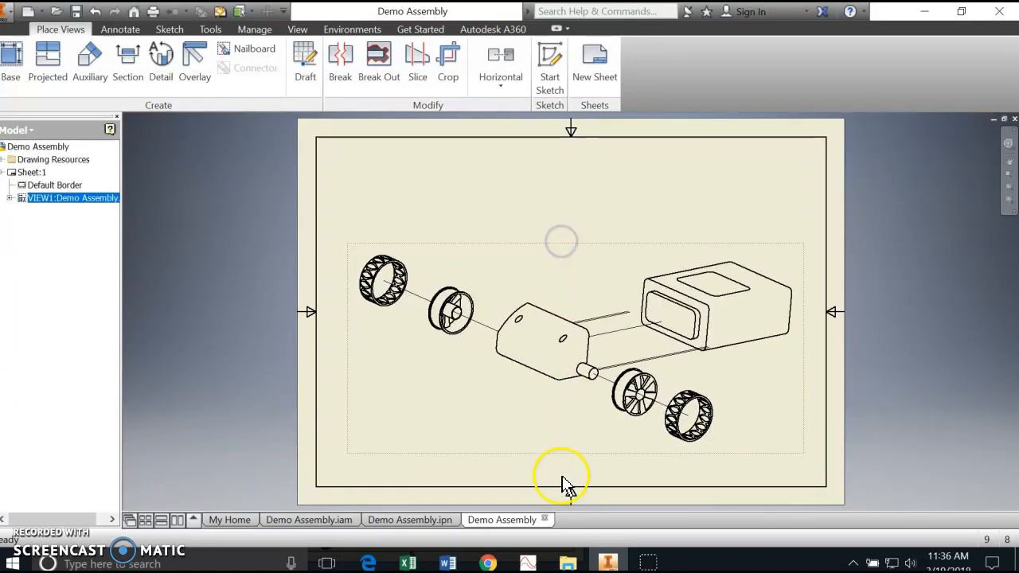
{"action": "left_click", "coordinate": [547, 440]}
{"action": "left_click", "coordinate": [571, 372]}
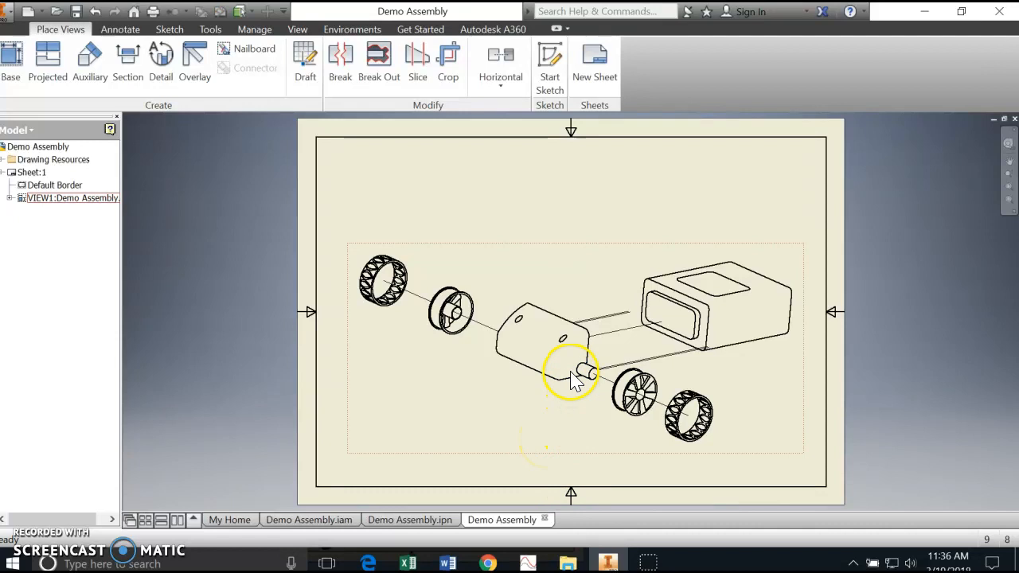
- Change the exploded view's display style to shaded
{"action": "left_click", "coordinate": [738, 313]}
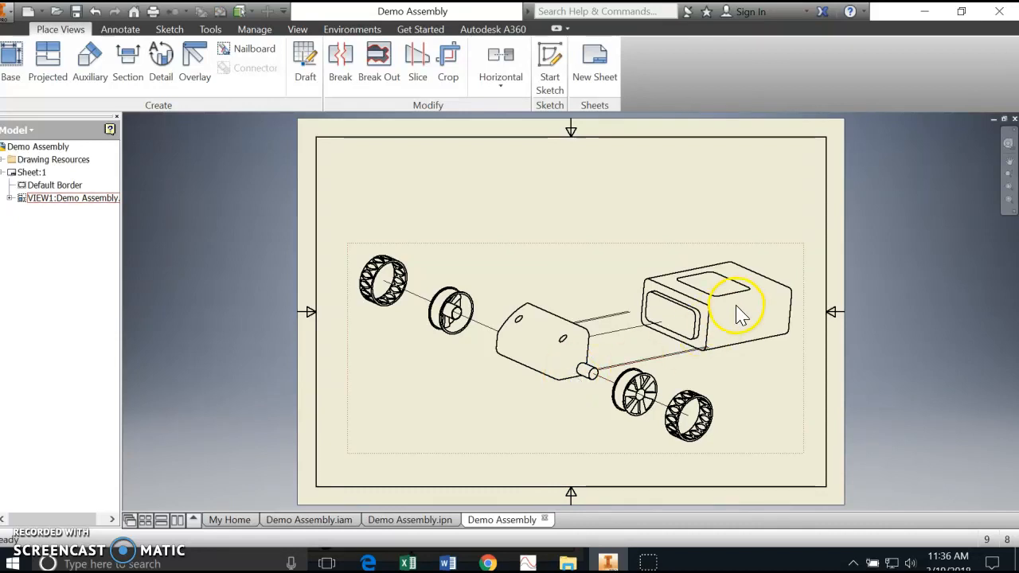
{"action": "right_click", "coordinate": [735, 315]}
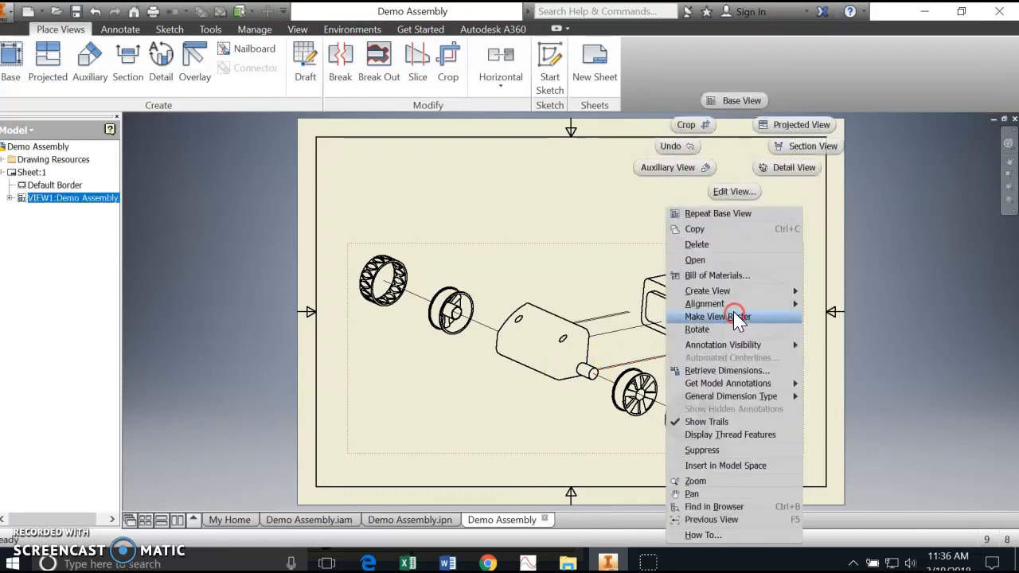
{"action": "left_click", "coordinate": [732, 195]}
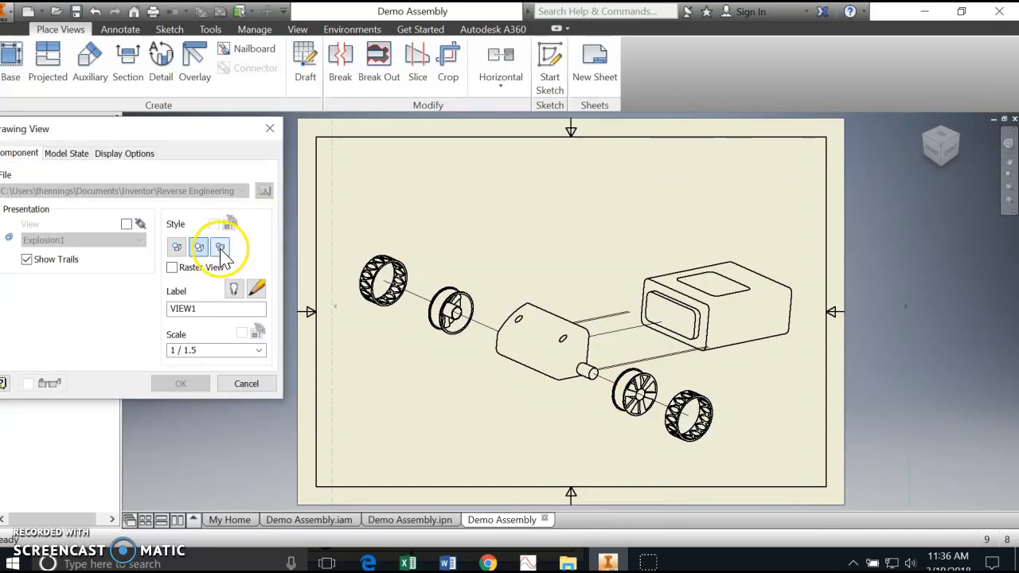
{"action": "left_click", "coordinate": [222, 251]}
{"action": "left_click", "coordinate": [180, 382]}
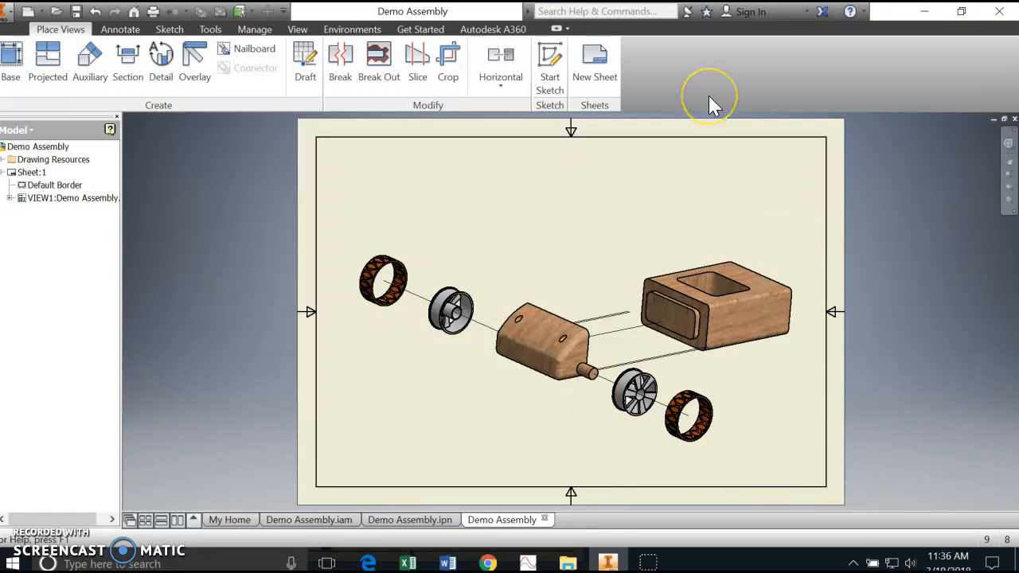
- Insert a structured, first-level parts list from Demo Assembly.iam in the upper right corner of the sheet
{"action": "left_click", "coordinate": [120, 30]}
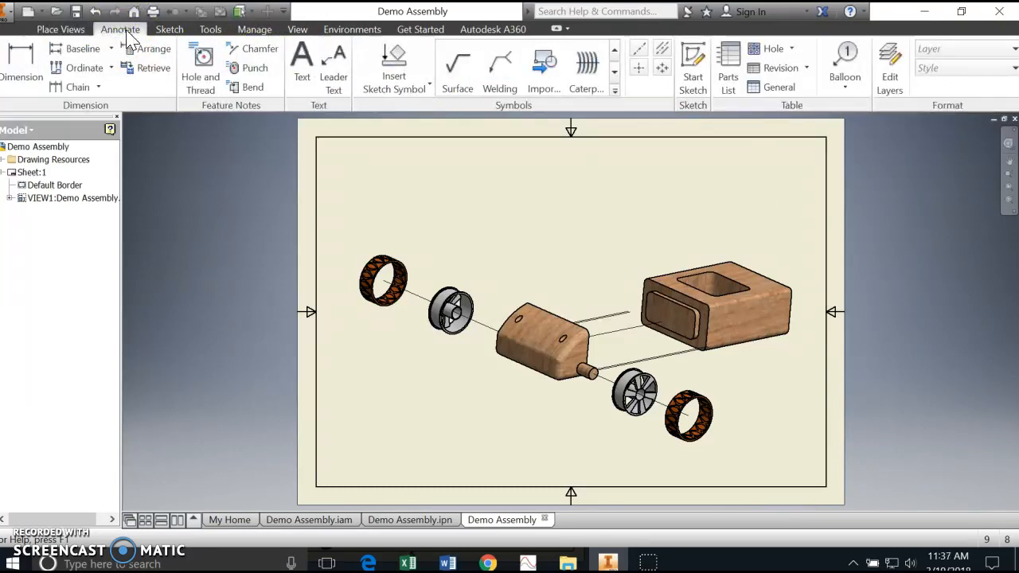
{"action": "left_click", "coordinate": [731, 80]}
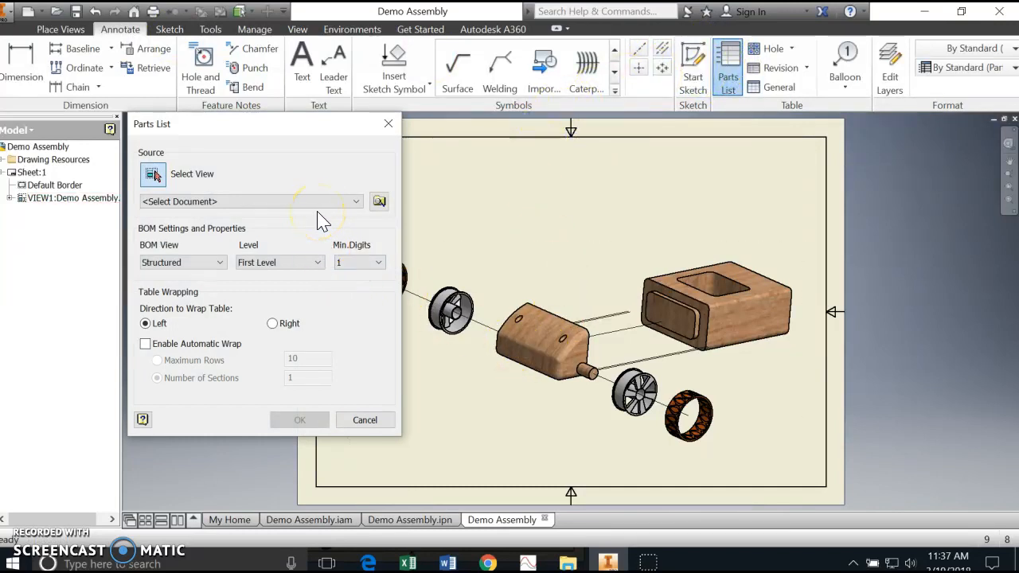
{"action": "left_click", "coordinate": [356, 202]}
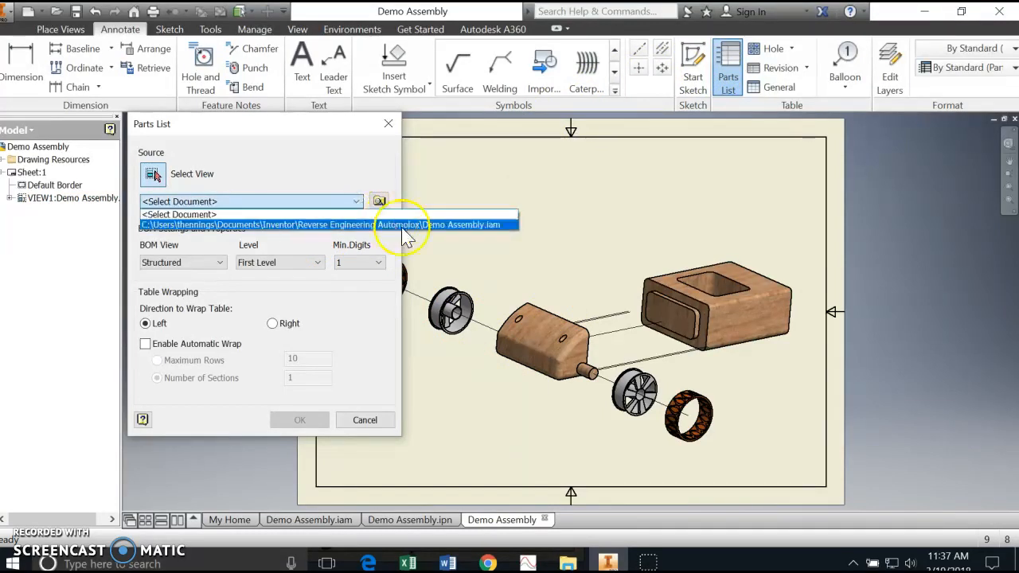
{"action": "left_click", "coordinate": [462, 226]}
{"action": "left_click", "coordinate": [318, 419]}
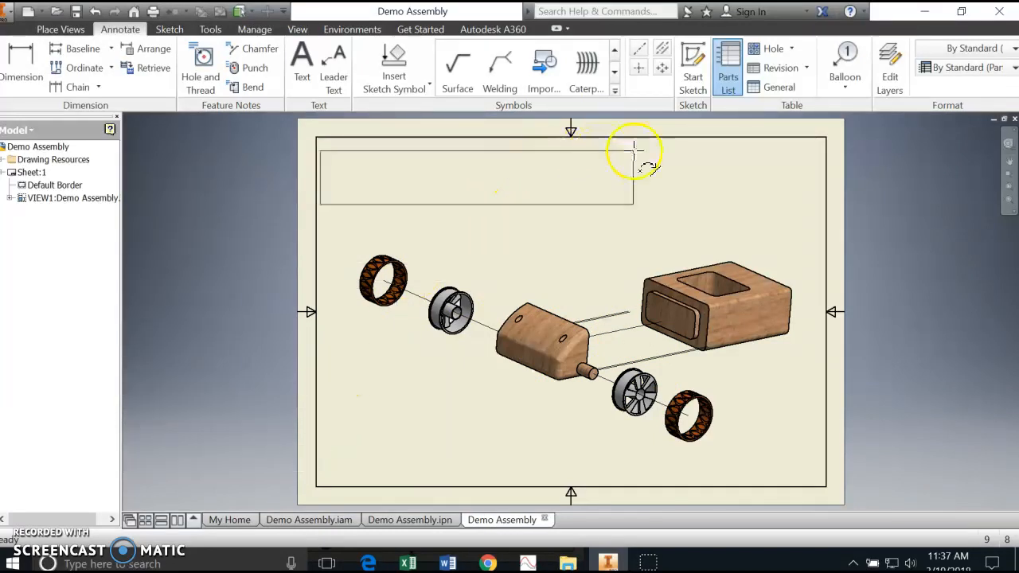
{"action": "left_click", "coordinate": [797, 147]}
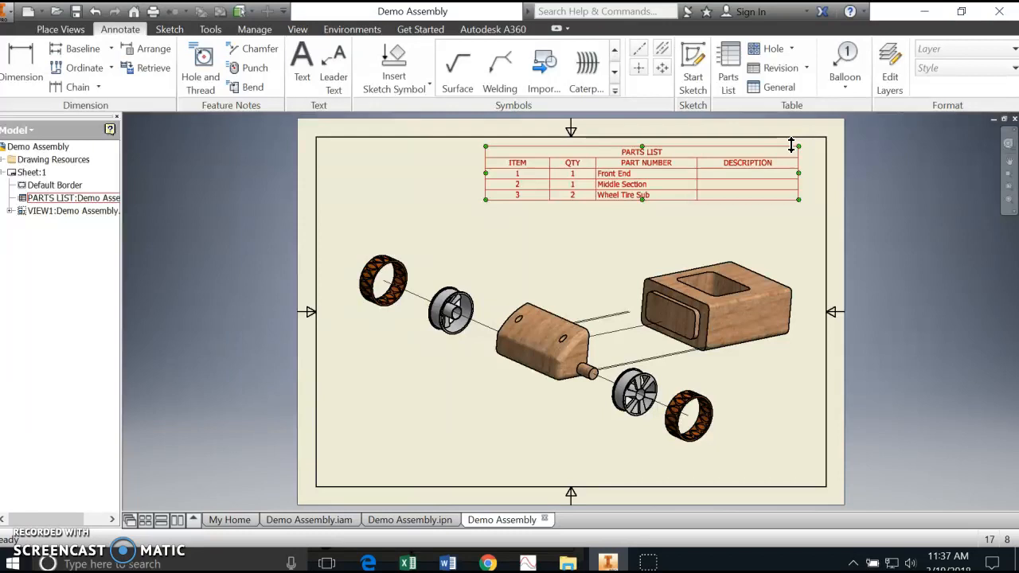
{"action": "left_click", "coordinate": [795, 234]}
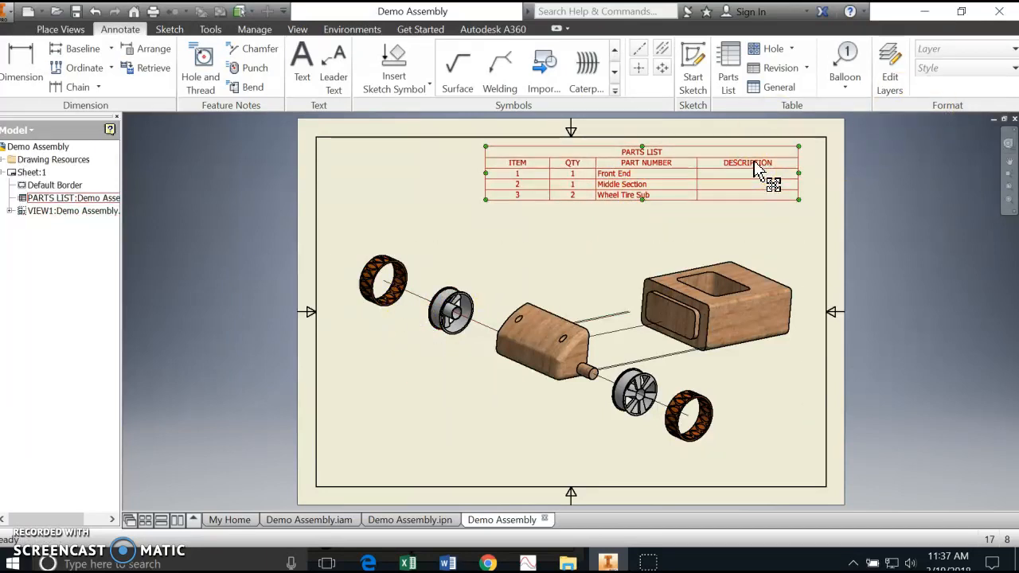
- Open the parts list for editing and remove the DESCRIPTION property from its selected columns
{"action": "double_click", "coordinate": [752, 163]}
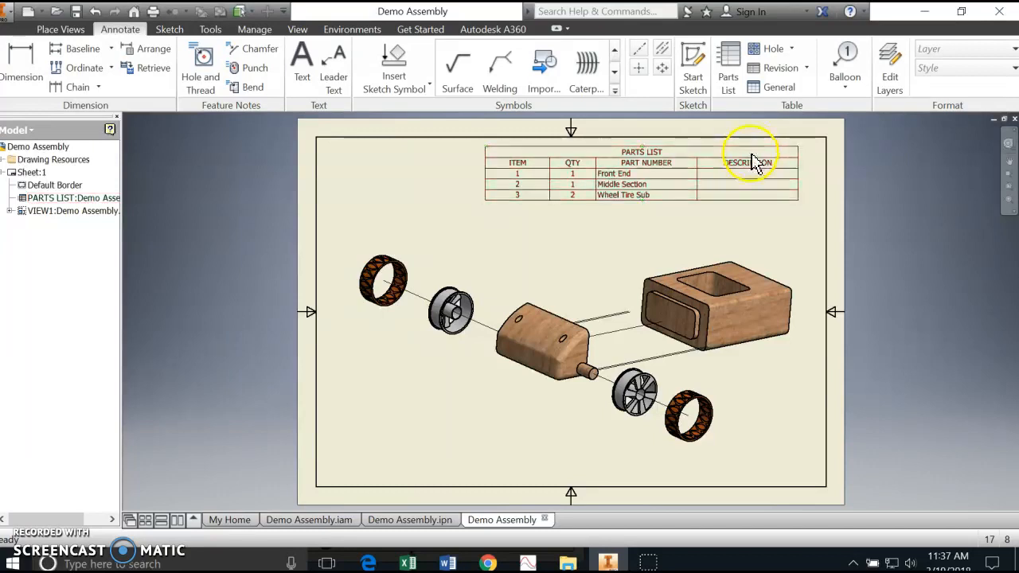
{"action": "right_click", "coordinate": [749, 158]}
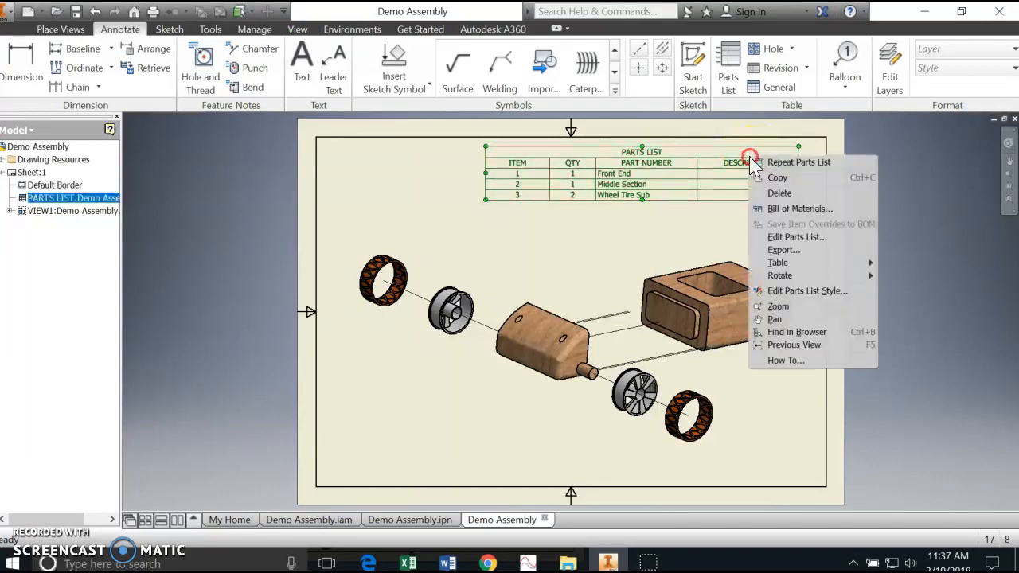
{"action": "left_click", "coordinate": [794, 236]}
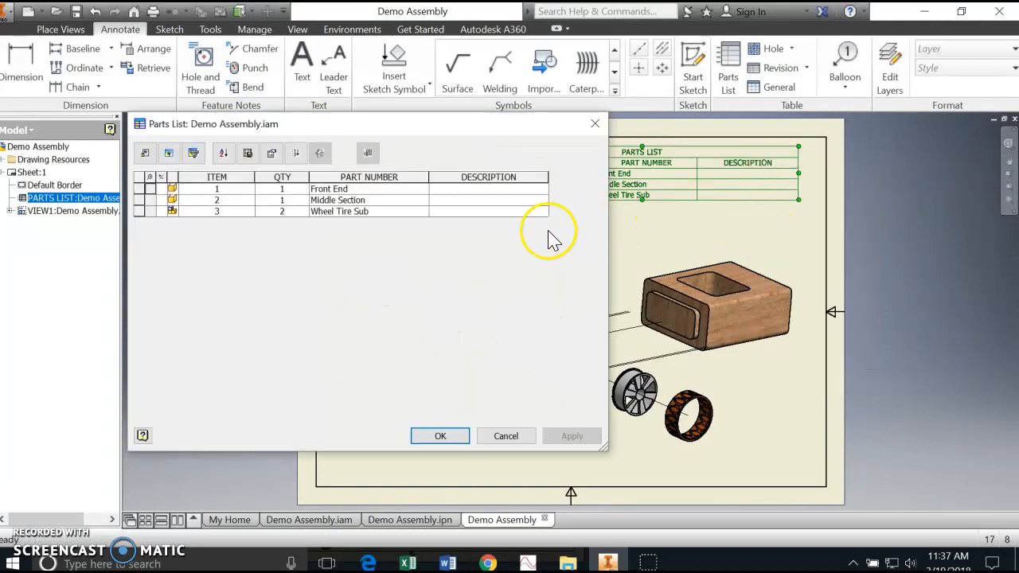
{"action": "left_click", "coordinate": [145, 155]}
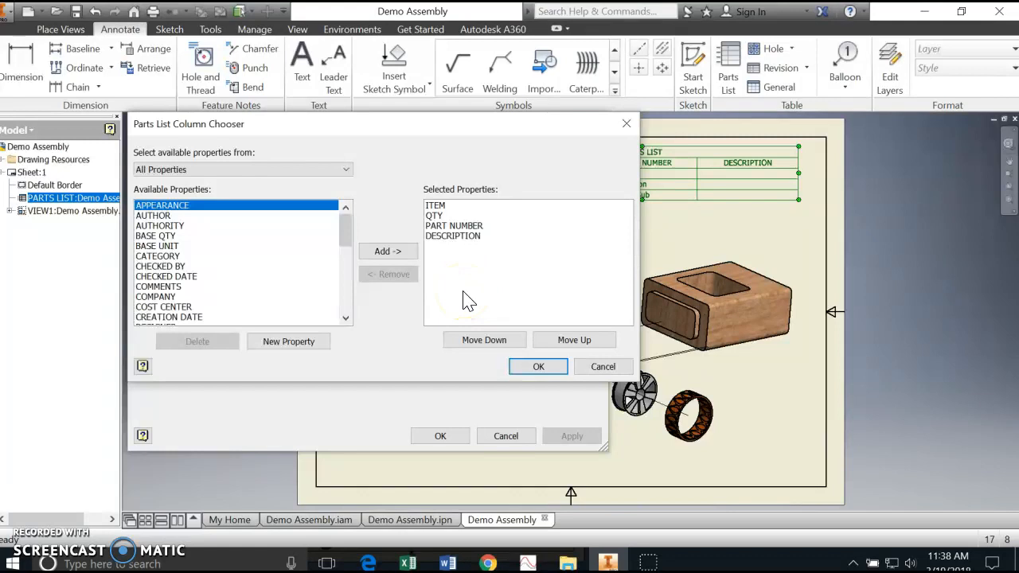
{"action": "left_click", "coordinate": [453, 236]}
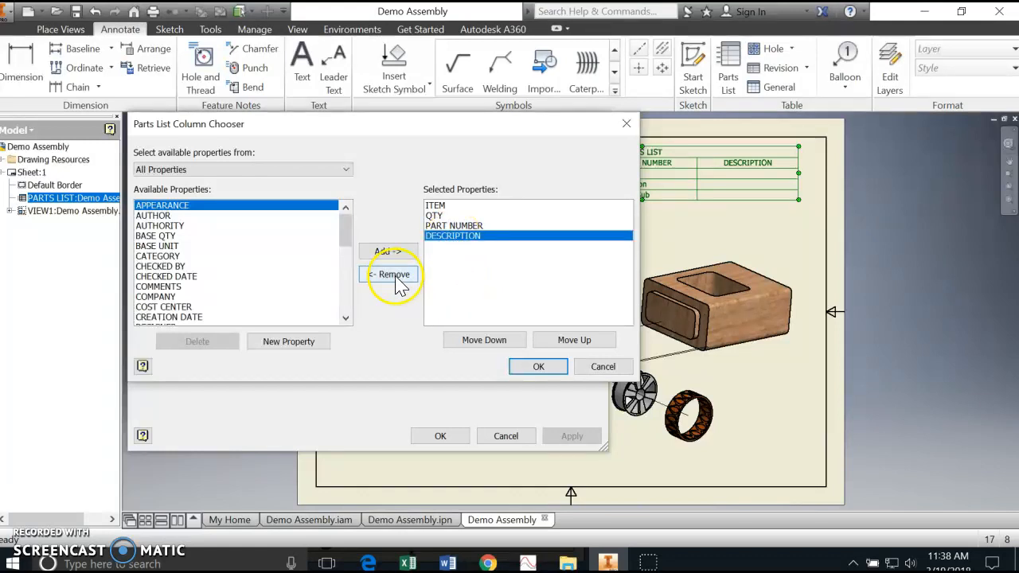
{"action": "left_click", "coordinate": [393, 277]}
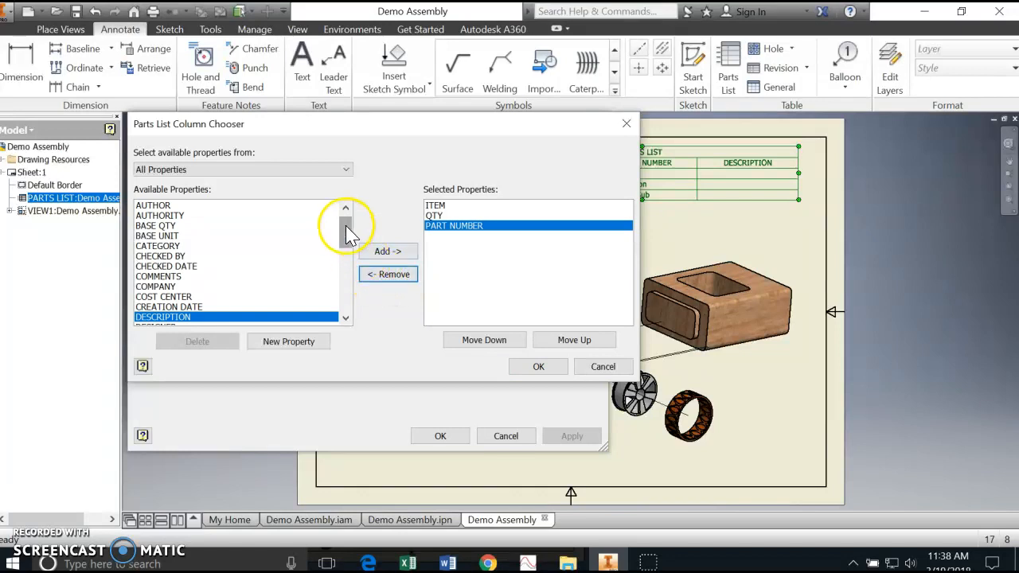
- Add the MATERIAL property as the last parts list column and apply the edited columns to the sheet
{"action": "left_click_drag", "start_coordinate": [346, 233], "coordinate": [348, 269]}
{"action": "left_click", "coordinate": [156, 296]}
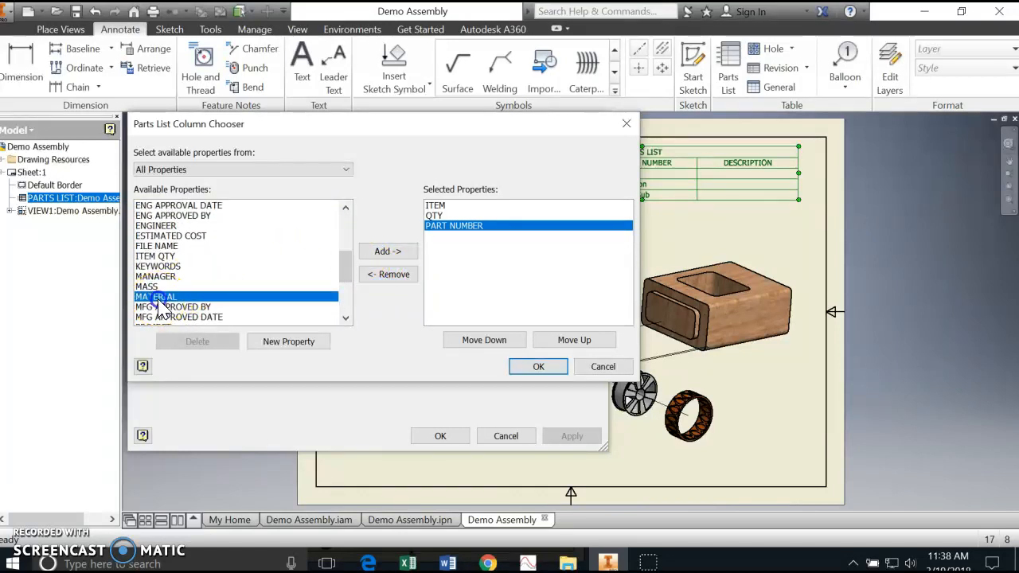
{"action": "left_click", "coordinate": [387, 250]}
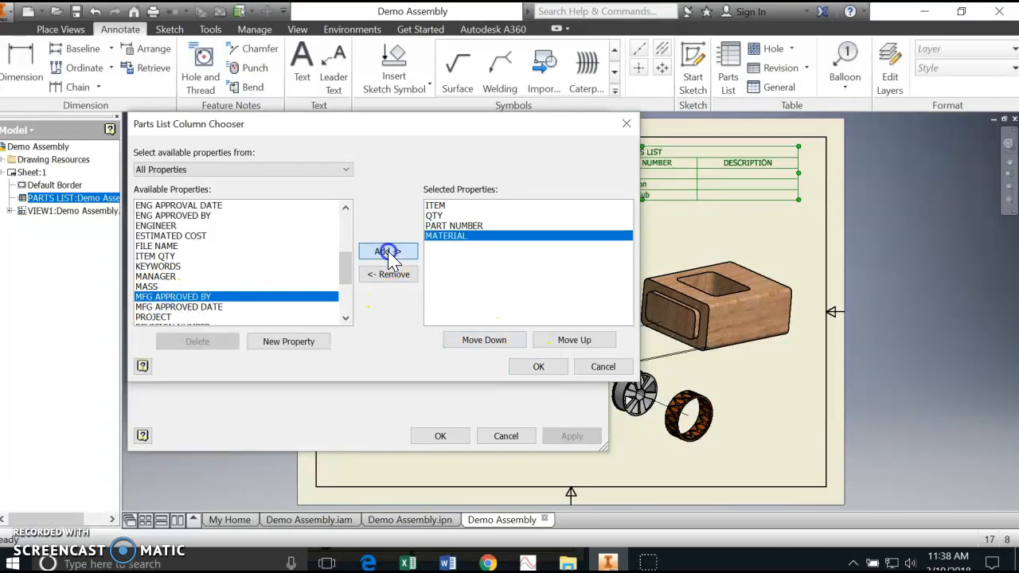
{"action": "left_click", "coordinate": [538, 368]}
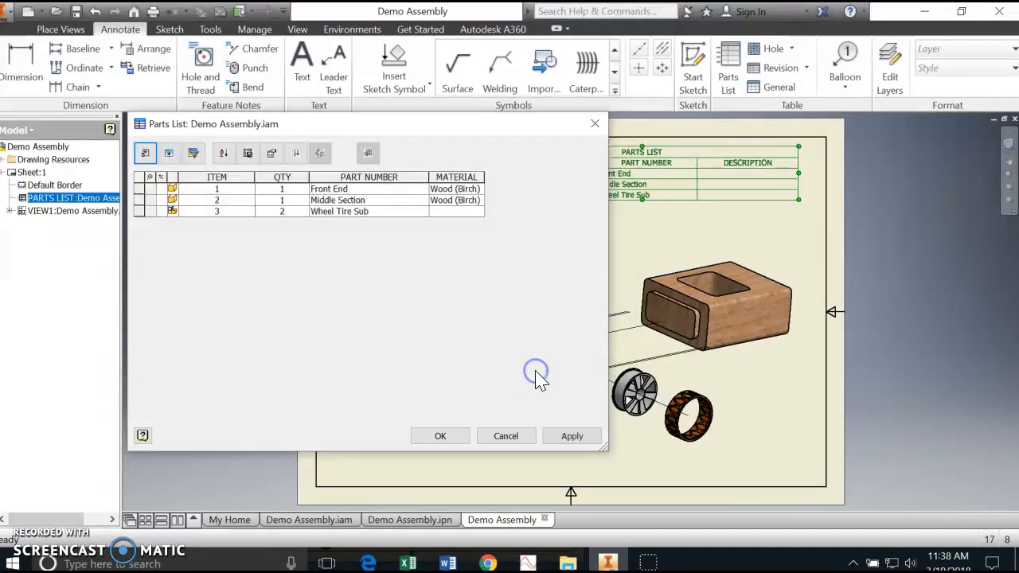
{"action": "left_click", "coordinate": [569, 440]}
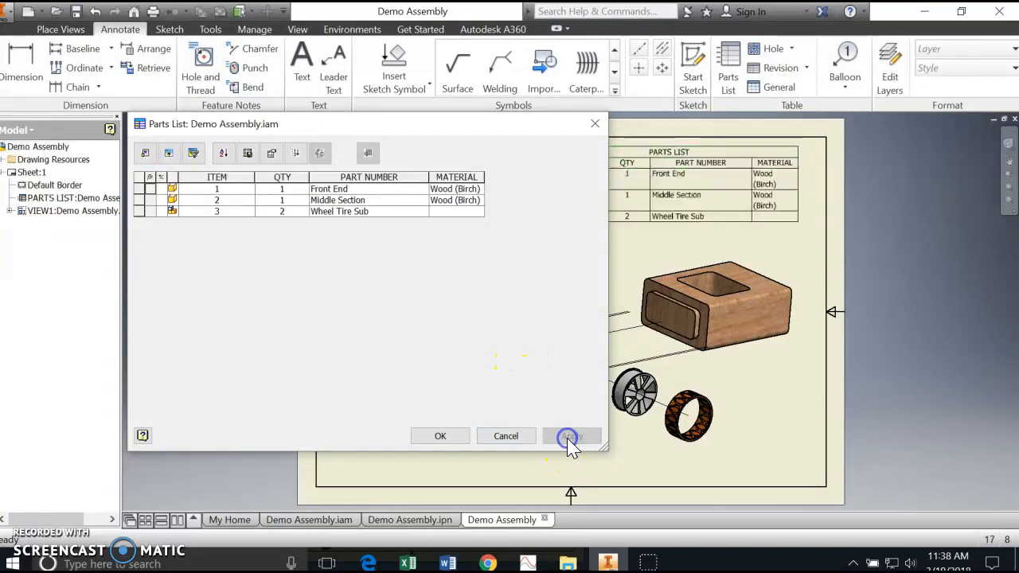
{"action": "left_click", "coordinate": [440, 436]}
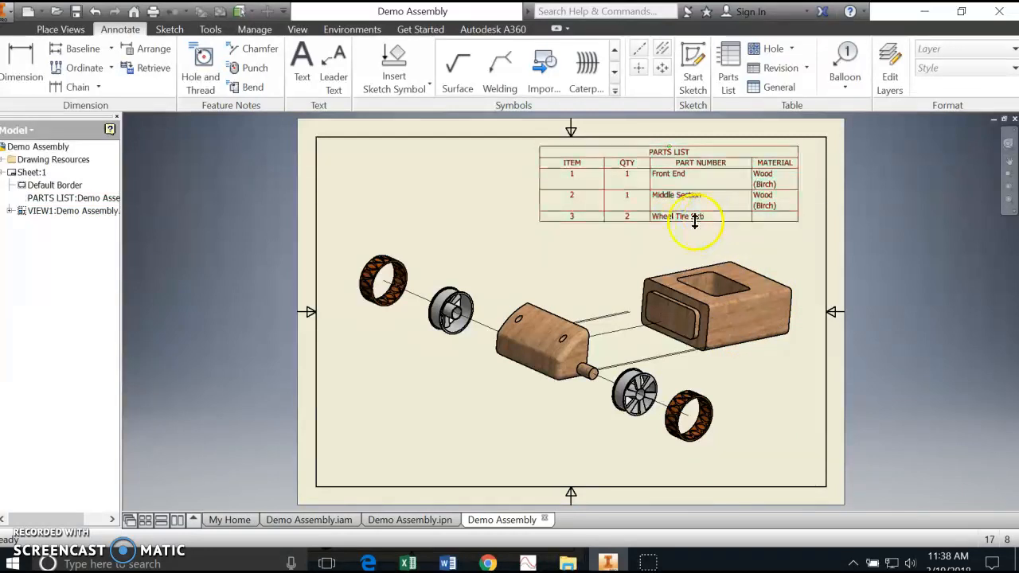
- Attach an item balloon to the top edge of the Front End, placed above and to the right of the part
{"action": "left_click", "coordinate": [676, 427]}
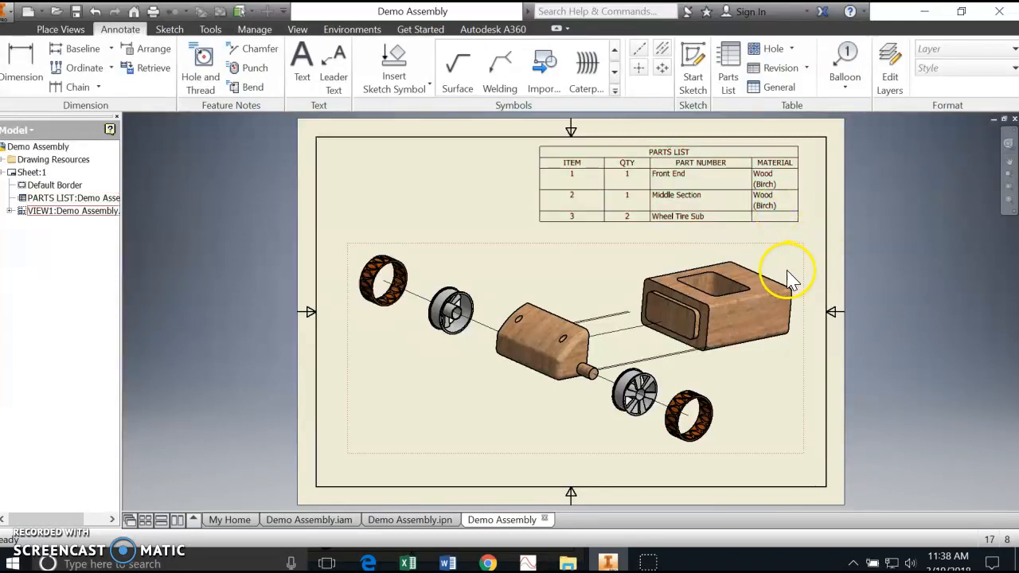
{"action": "left_click", "coordinate": [845, 89]}
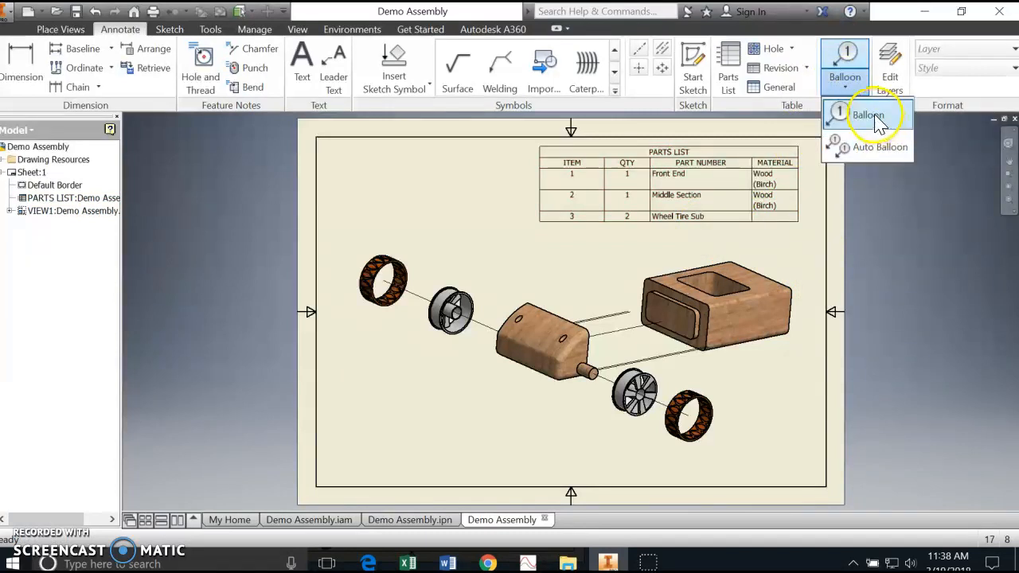
{"action": "left_click", "coordinate": [867, 115]}
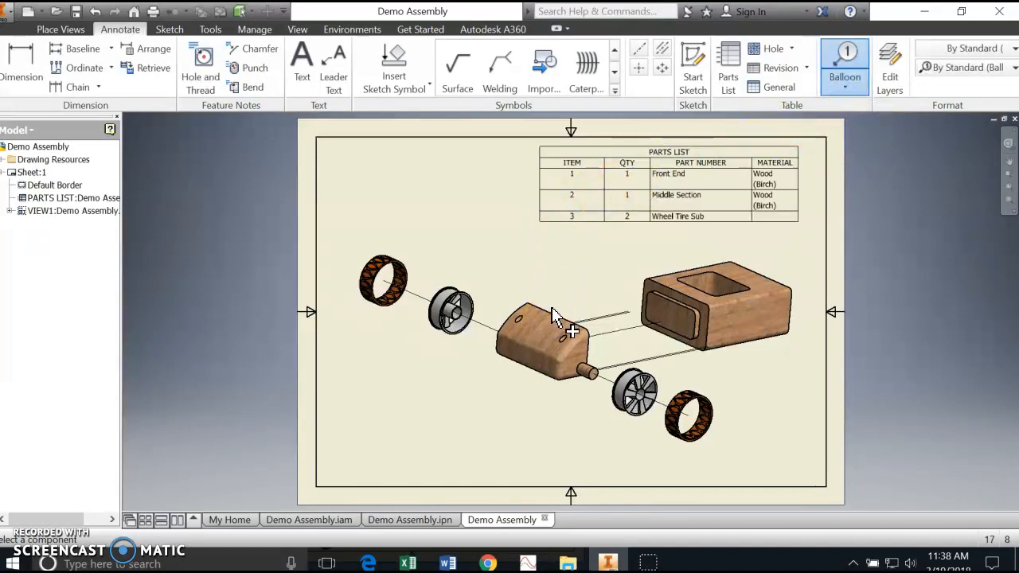
{"action": "left_click_drag", "start_coordinate": [549, 308], "coordinate": [589, 245]}
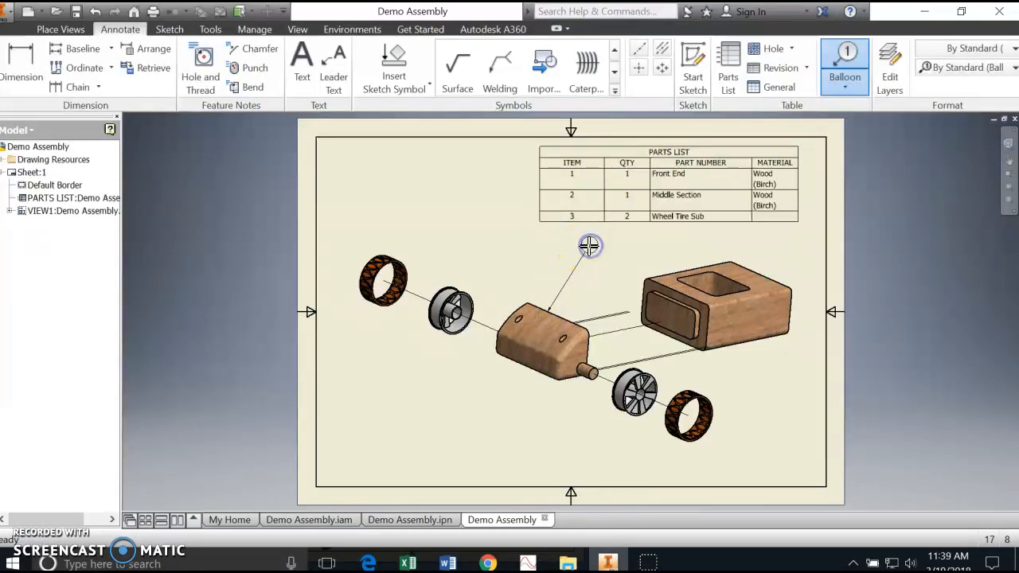
{"action": "right_click", "coordinate": [589, 245]}
{"action": "left_click", "coordinate": [671, 248]}
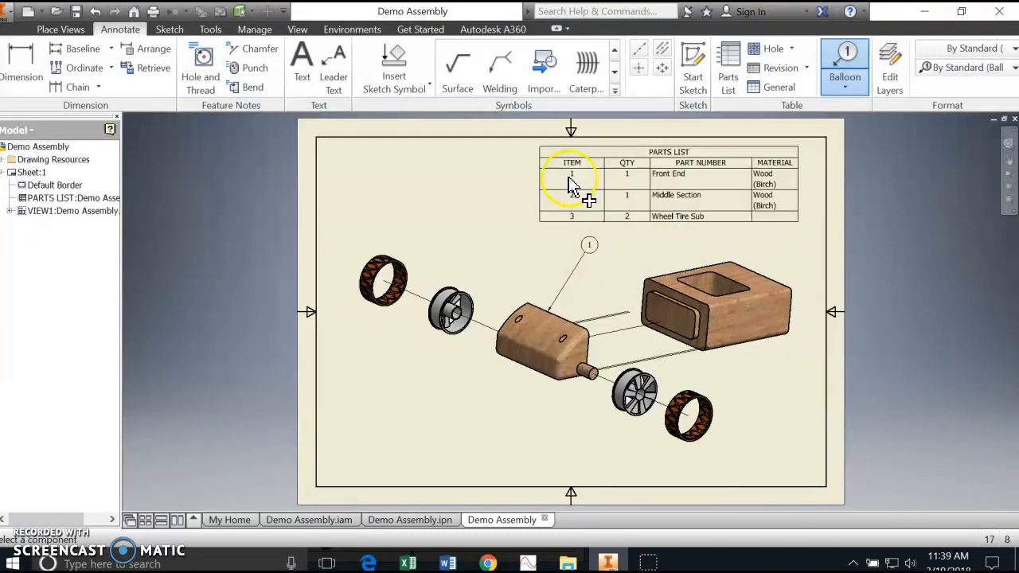
- Attach an item balloon to the lower edge of the Middle Section, placed below and to the right of the part
{"action": "left_click", "coordinate": [839, 70]}
{"action": "left_click", "coordinate": [839, 70]}
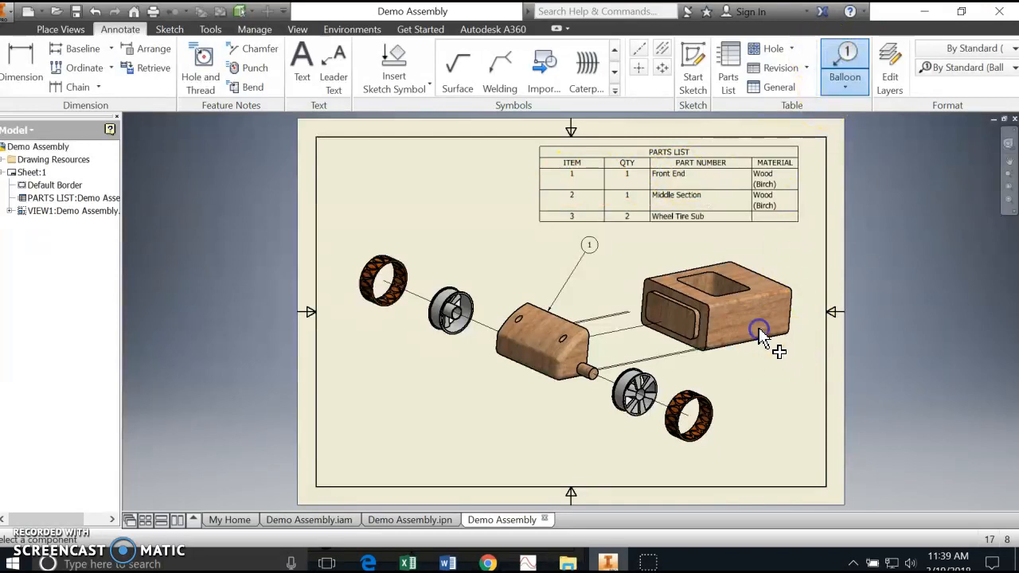
{"action": "left_click", "coordinate": [761, 339]}
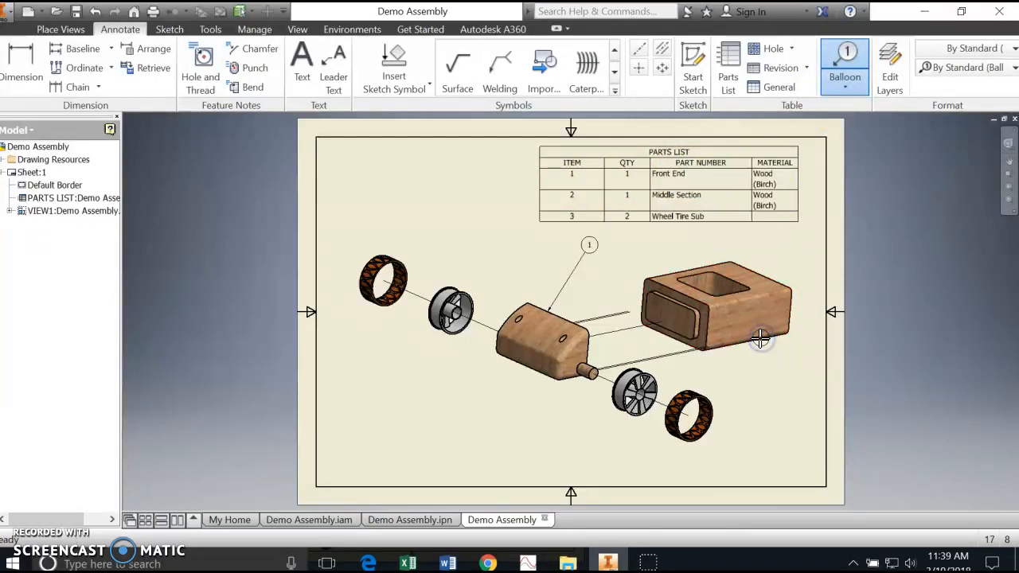
{"action": "right_click", "coordinate": [807, 412]}
{"action": "left_click", "coordinate": [878, 409]}
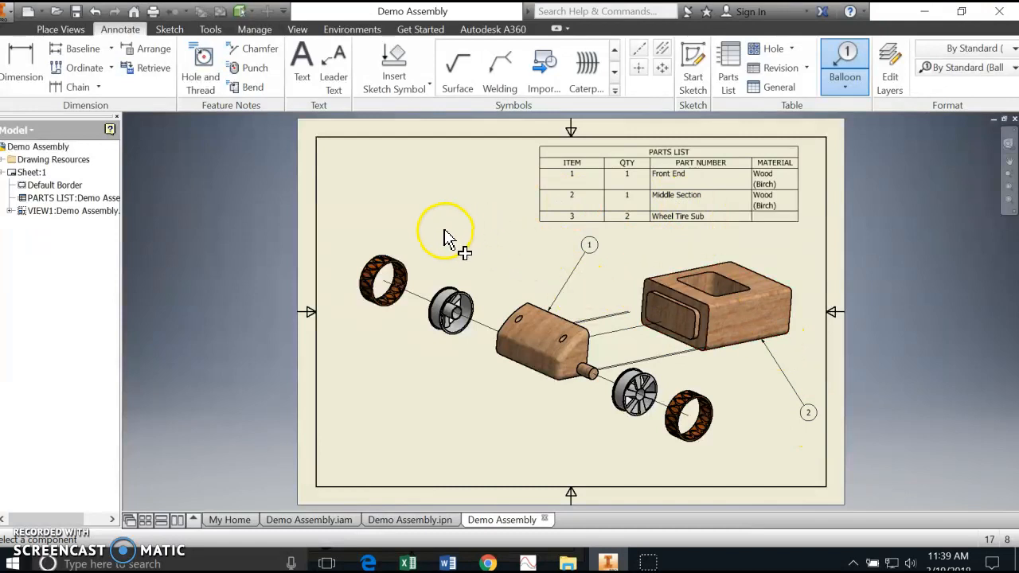
- Attach an item balloon to the top of the upper-left tire, placed above and to the right of it
{"action": "left_click", "coordinate": [849, 65]}
{"action": "left_click", "coordinate": [386, 257]}
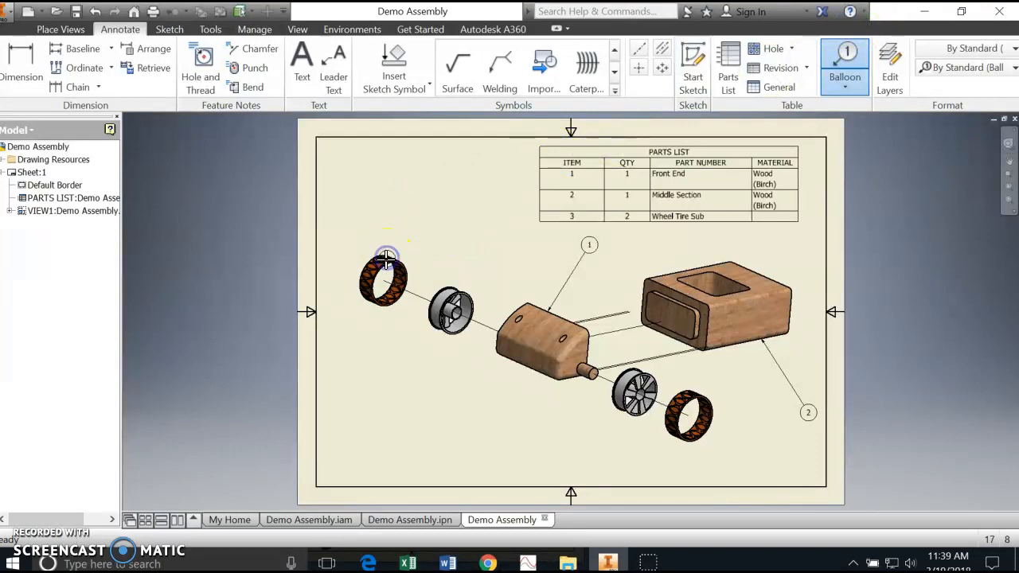
{"action": "left_click", "coordinate": [423, 203]}
{"action": "right_click", "coordinate": [423, 204]}
{"action": "left_click", "coordinate": [478, 204]}
- Attach an item balloon to the wheel beside the upper-left tire and end the Balloon command
{"action": "left_click", "coordinate": [470, 280]}
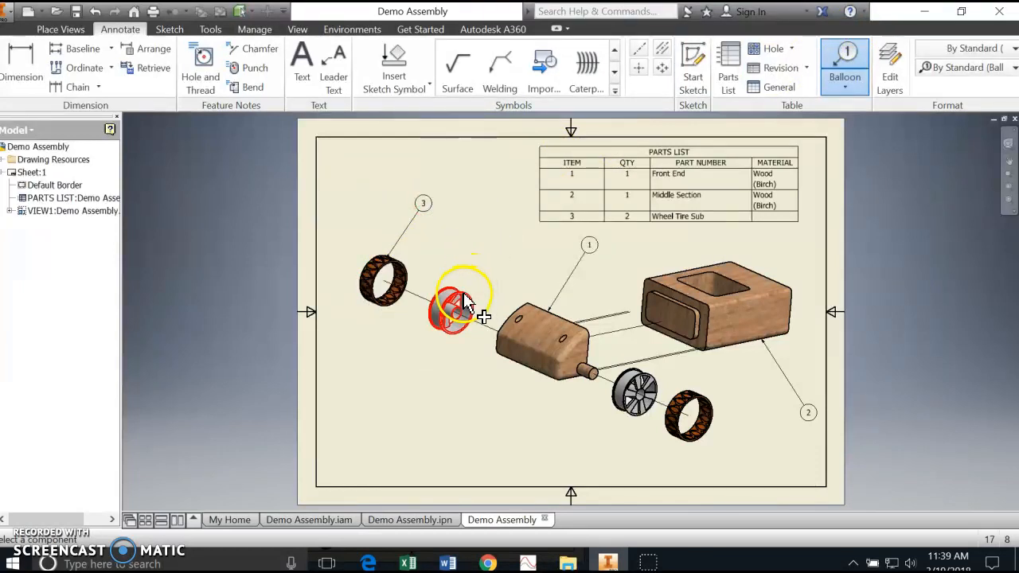
{"action": "left_click", "coordinate": [485, 243]}
{"action": "right_click", "coordinate": [498, 243]}
{"action": "left_click", "coordinate": [567, 241]}
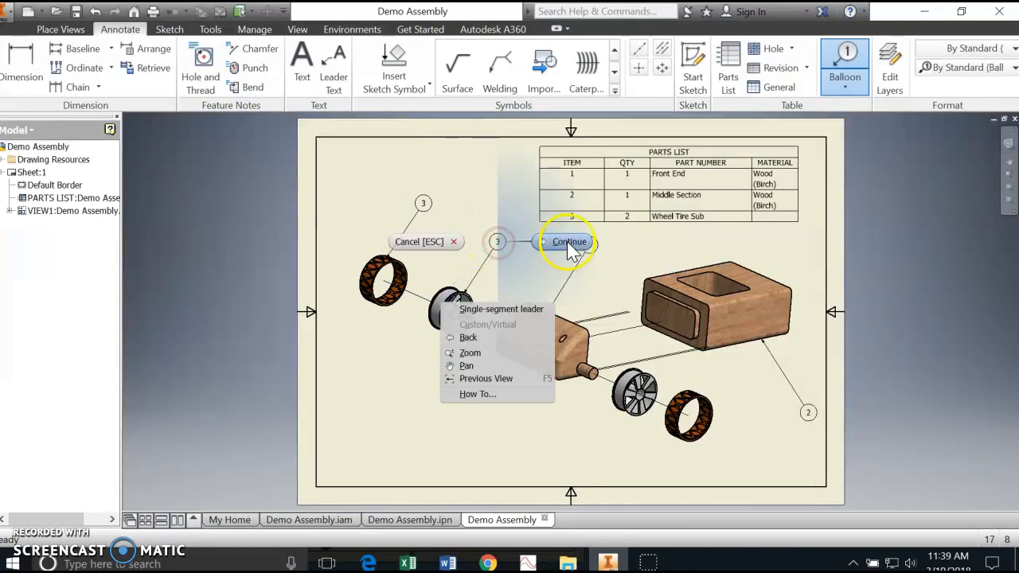
{"action": "left_click", "coordinate": [578, 440]}
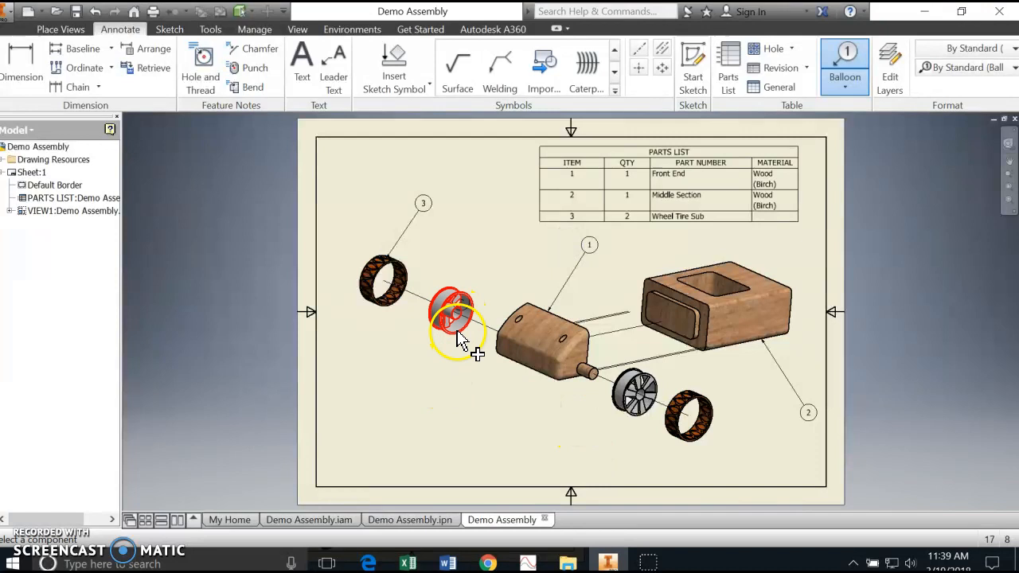
{"action": "key", "text": "Escape"}
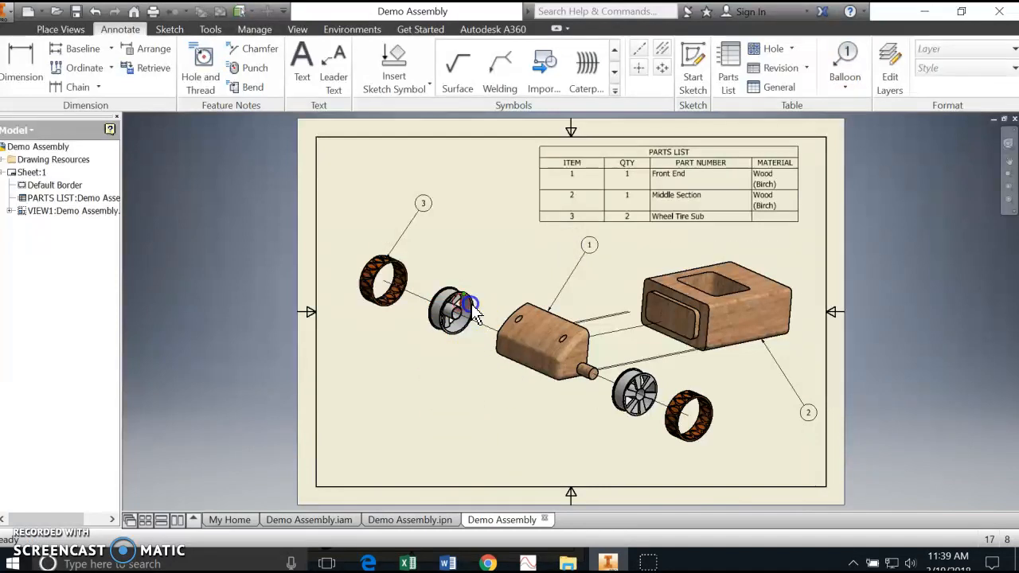
- Move the upper-left wheel's balloon clear of the part, up and to the right, beside the Front End's balloon
{"action": "left_click", "coordinate": [466, 306]}
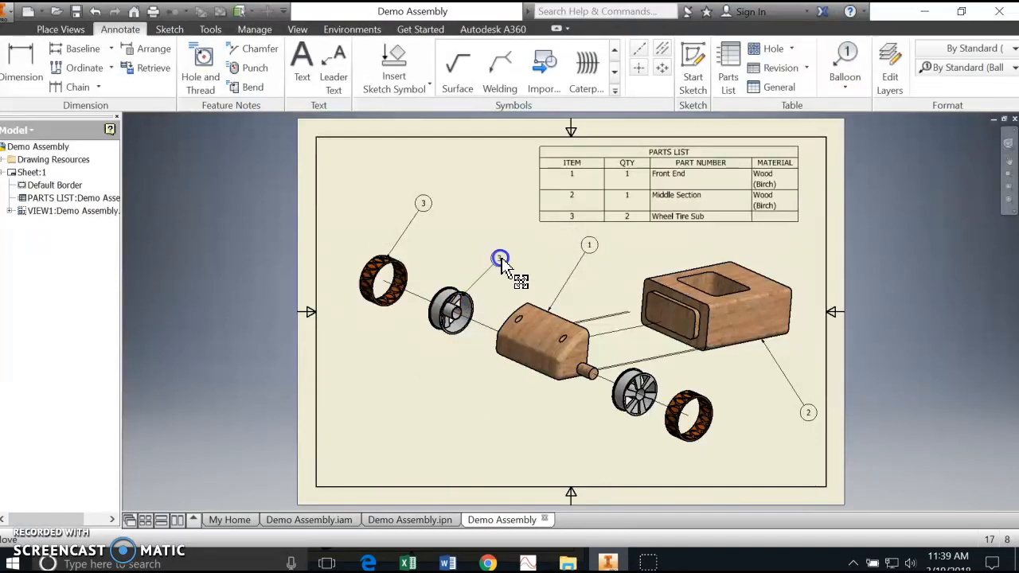
{"action": "right_click", "coordinate": [505, 249]}
{"action": "left_click", "coordinate": [509, 205]}
{"action": "left_click", "coordinate": [428, 412]}
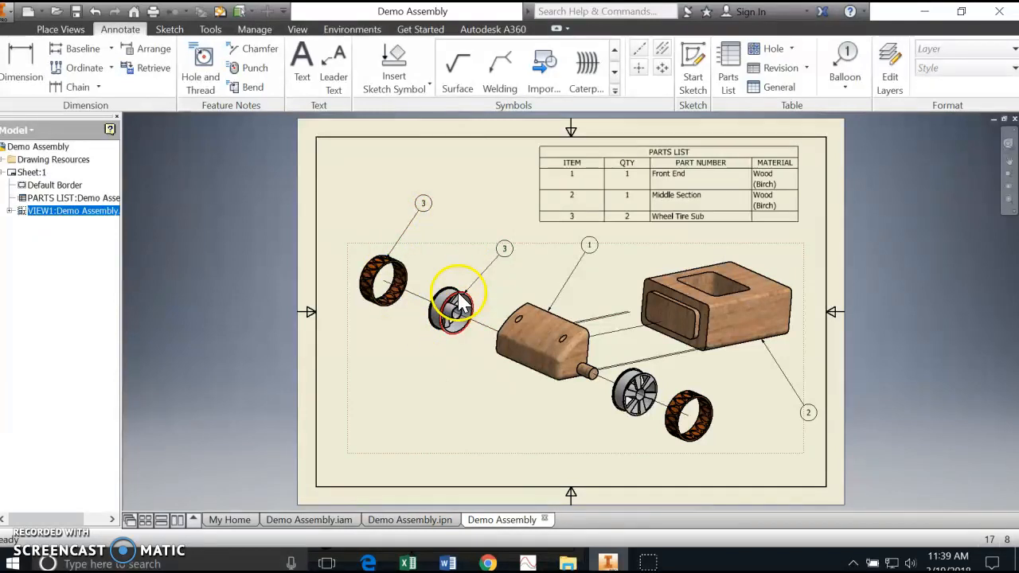
{"action": "left_click", "coordinate": [422, 205]}
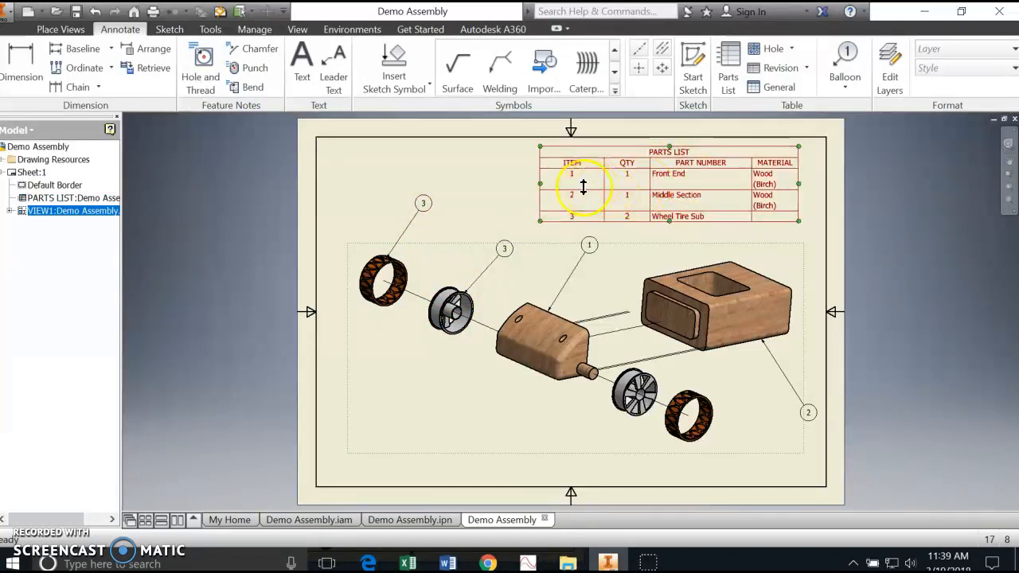
- Add a 0.240 in text note below the exploded view reading "Automoblox Exploded View By:" followed by the author's full name
{"action": "left_click", "coordinate": [302, 62]}
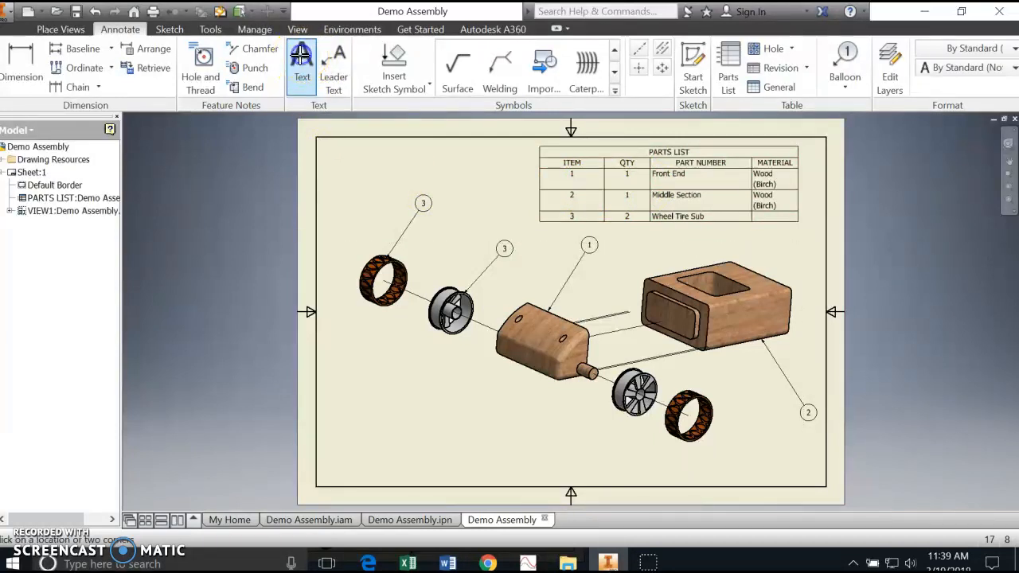
{"action": "left_click", "coordinate": [383, 427]}
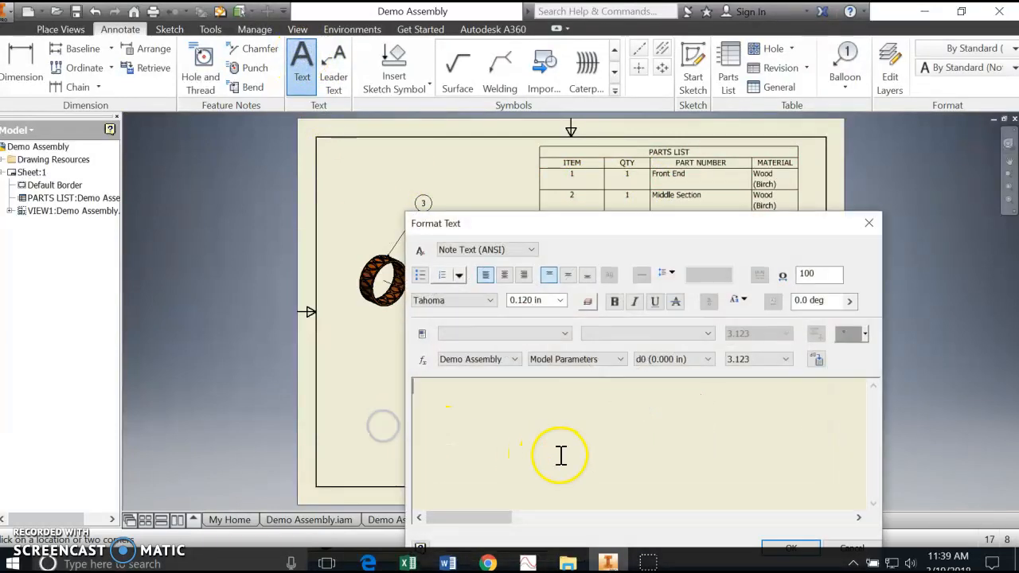
{"action": "left_click", "coordinate": [561, 301]}
{"action": "left_click", "coordinate": [527, 345]}
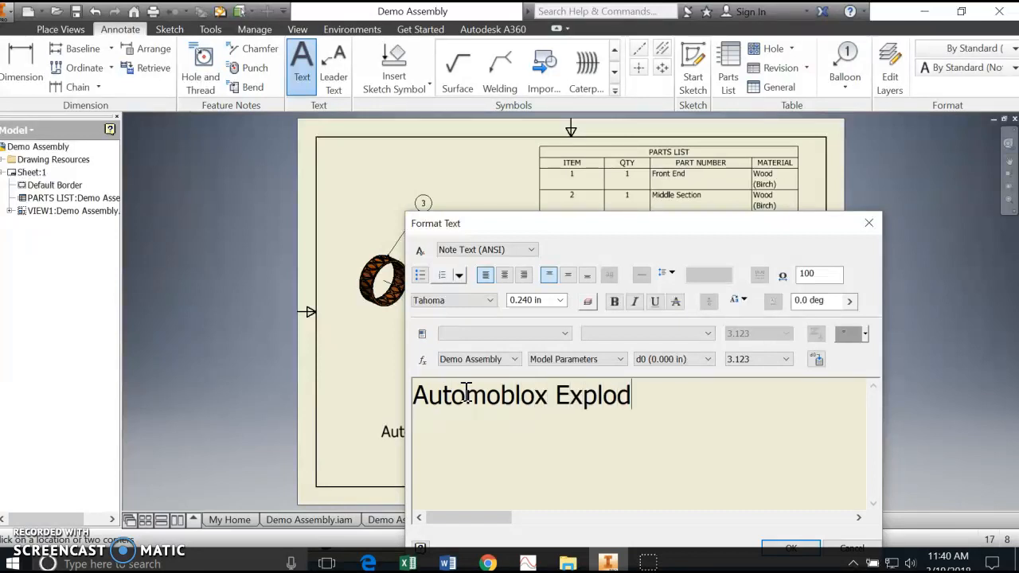
{"action": "type", "text": "View"}
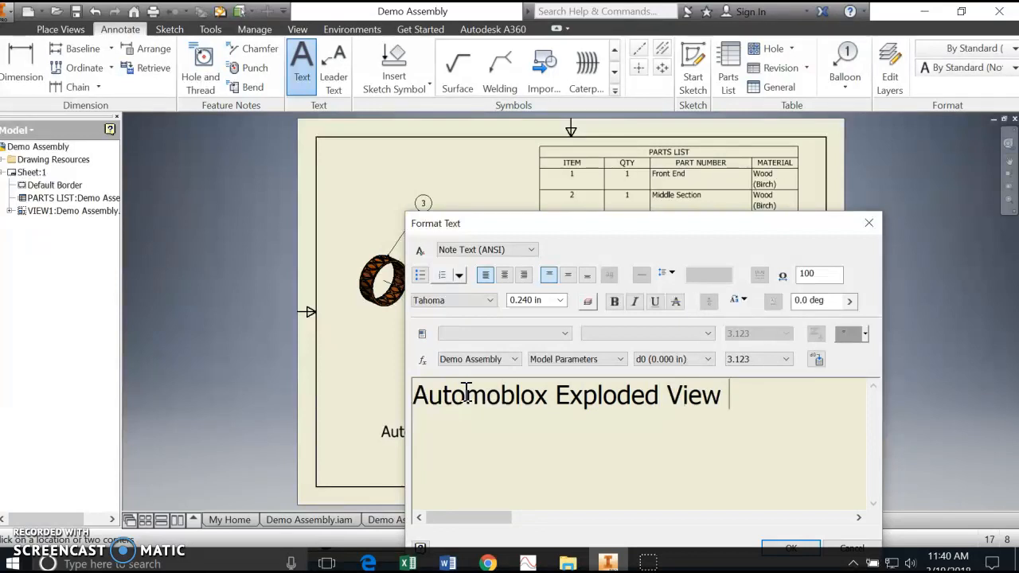
{"action": "type", "text": " By: Todd Hennings"}
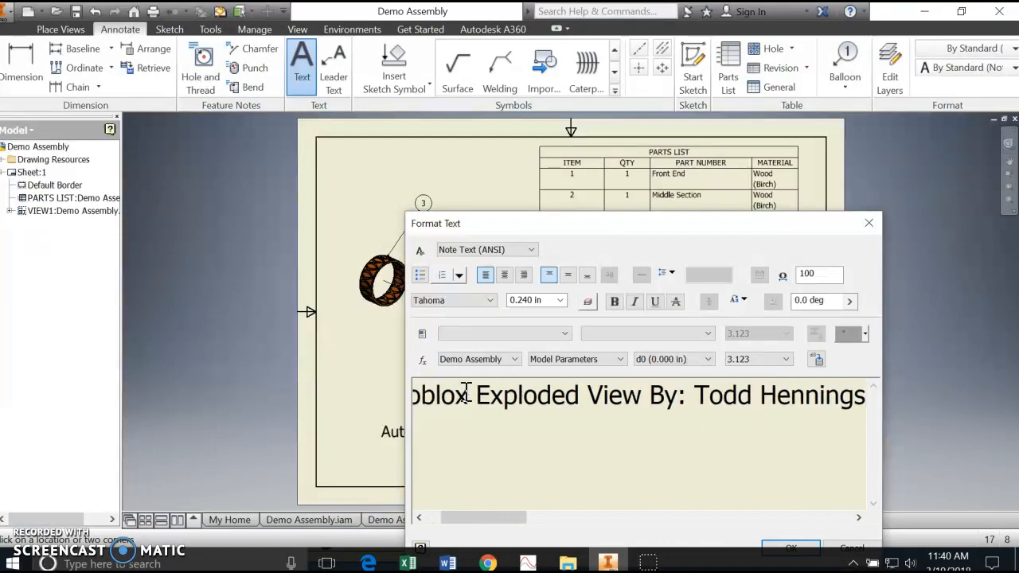
{"action": "left_click", "coordinate": [788, 548]}
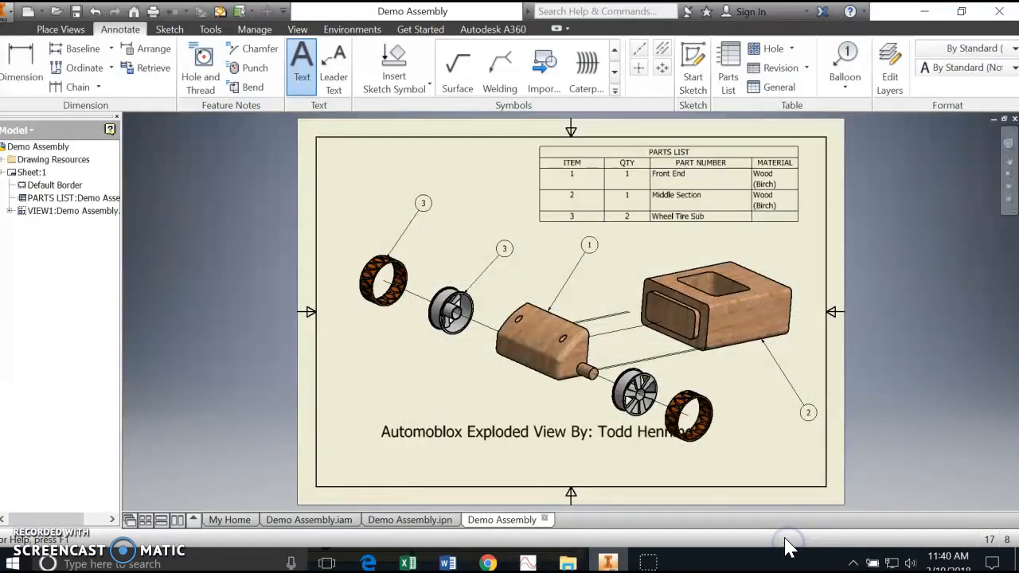
{"action": "key", "text": "Escape"}
- Move the title note straight down so it clears the lower tire and stays inside the sheet border
{"action": "left_click", "coordinate": [580, 425]}
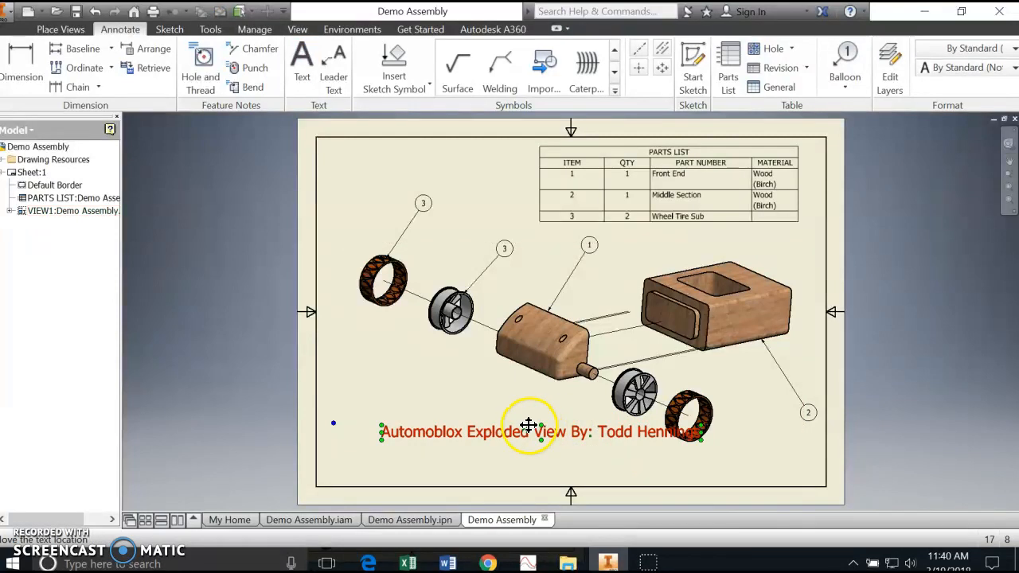
{"action": "left_click_drag", "start_coordinate": [530, 430], "coordinate": [530, 454]}
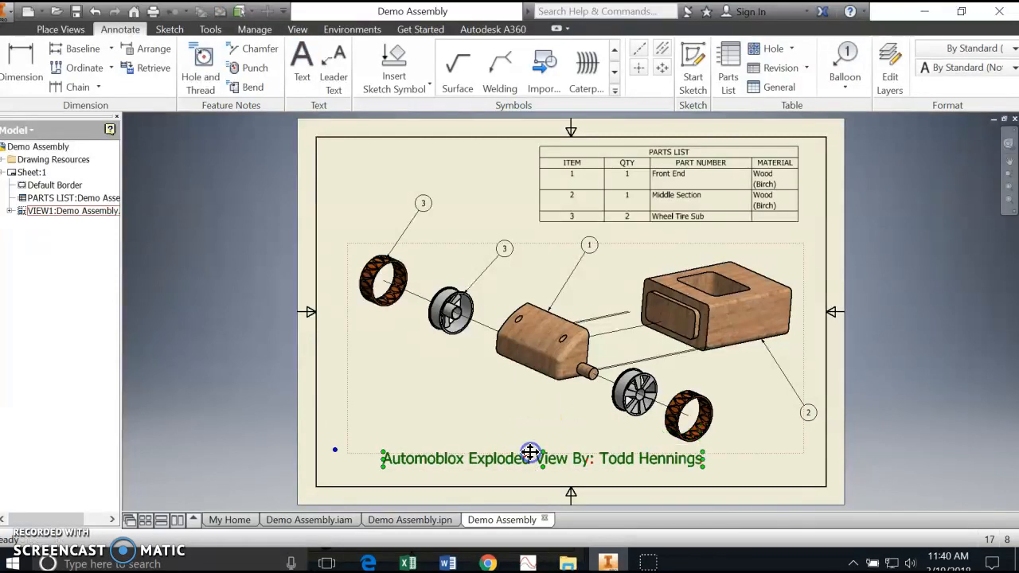
{"action": "left_click", "coordinate": [509, 407]}
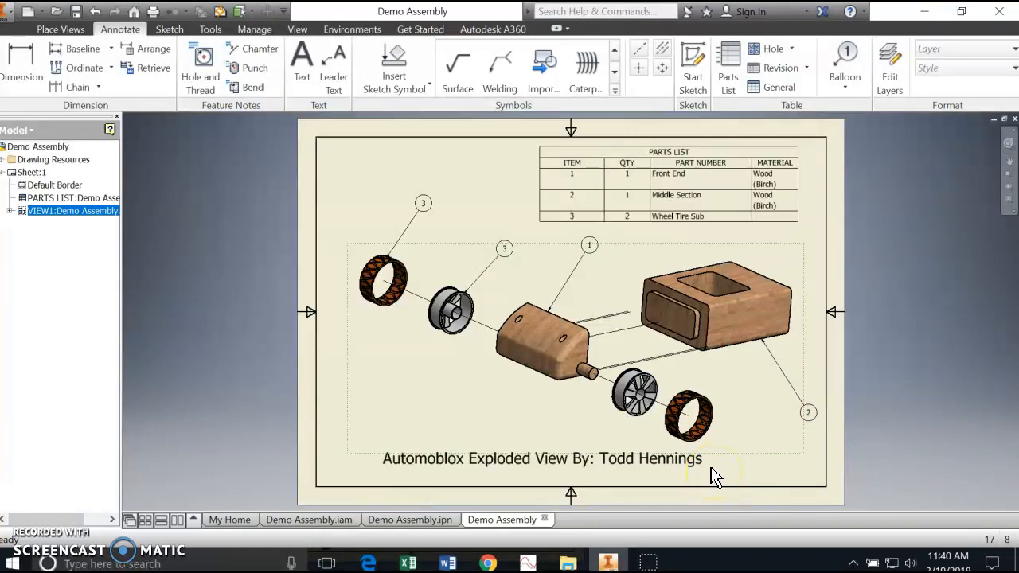
- Bring up the available export formats for the drawing
{"action": "left_click", "coordinate": [11, 17]}
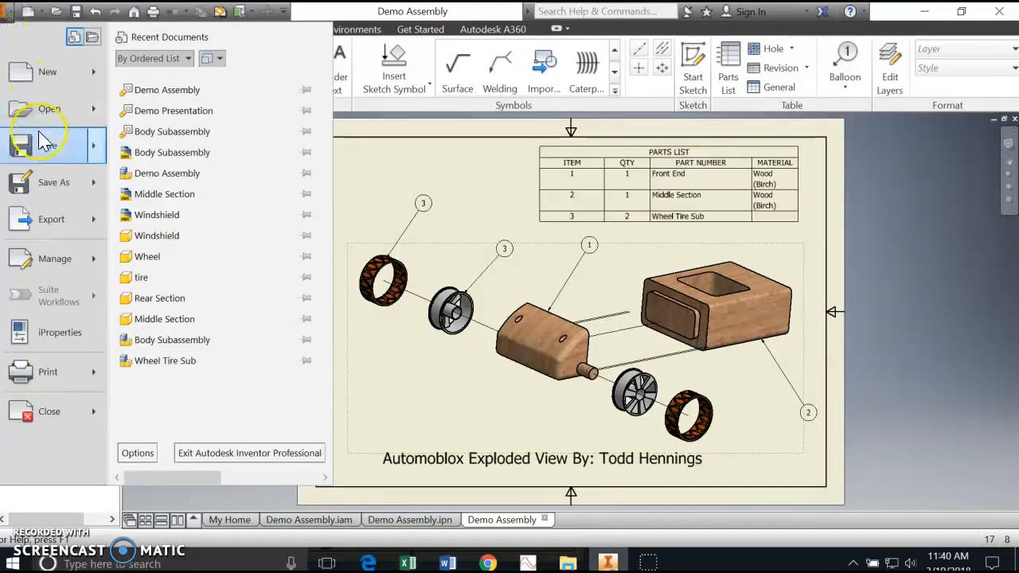
{"action": "mouse_move", "coordinate": [60, 226]}
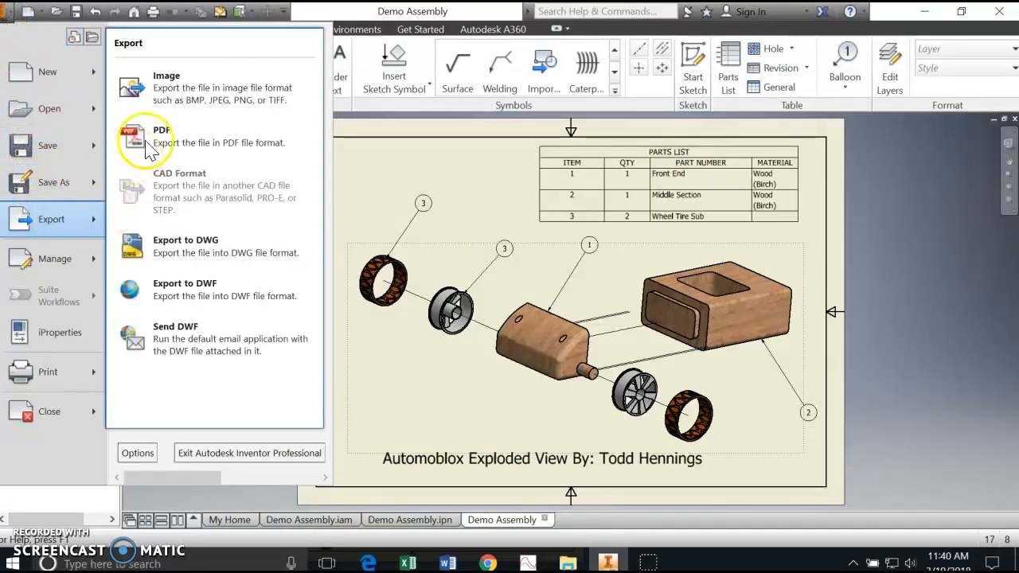